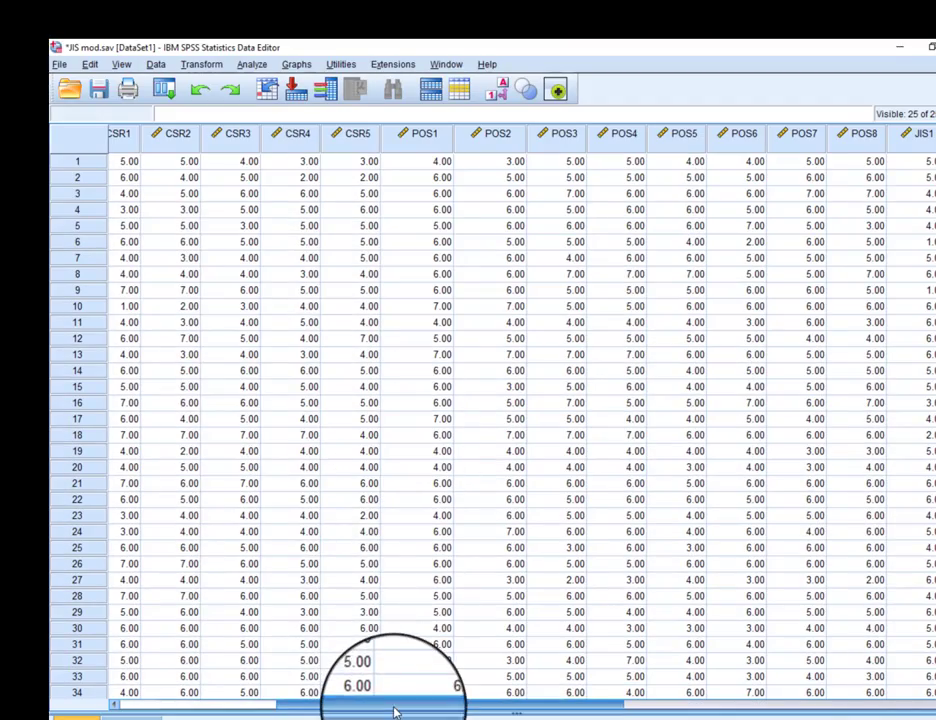
- Scroll sideways through the item columns and stop on the POS1–POS8 and JIS1–JIS6 columns
left_click_drag(395, 712, 519, 712)
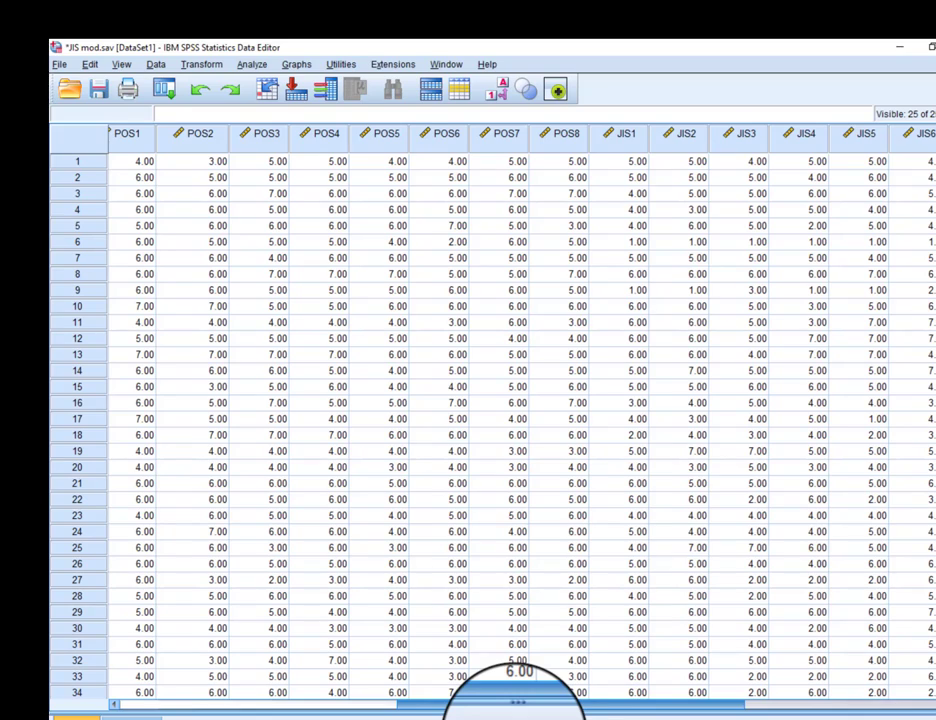
left_click_drag(517, 712, 313, 710)
left_click_drag(387, 710, 570, 711)
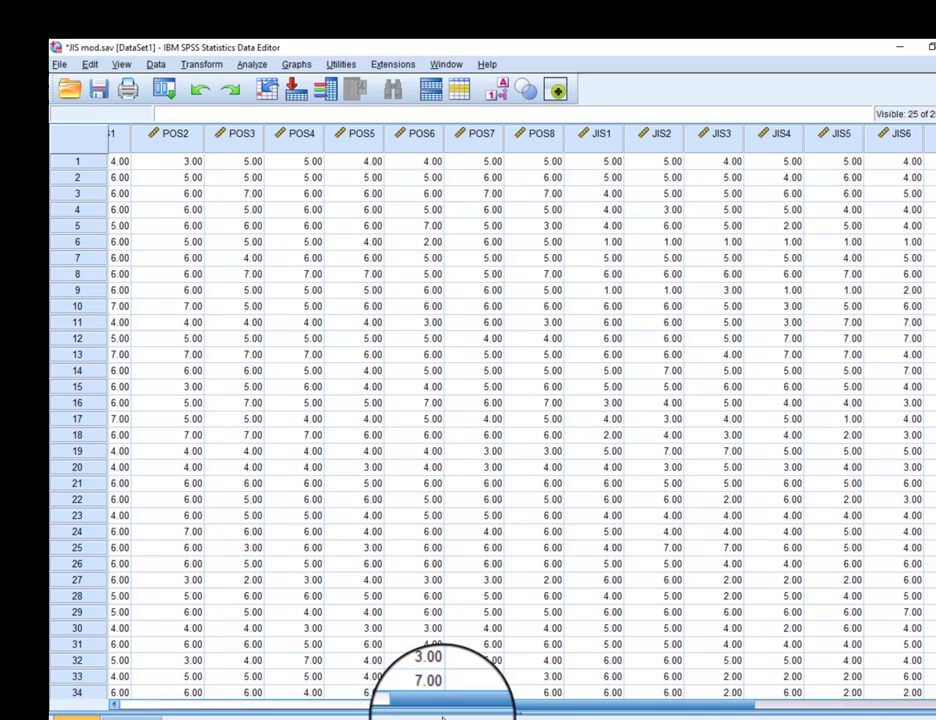
- Open Compute Variable and name the target variable CSR
left_click(190, 66)
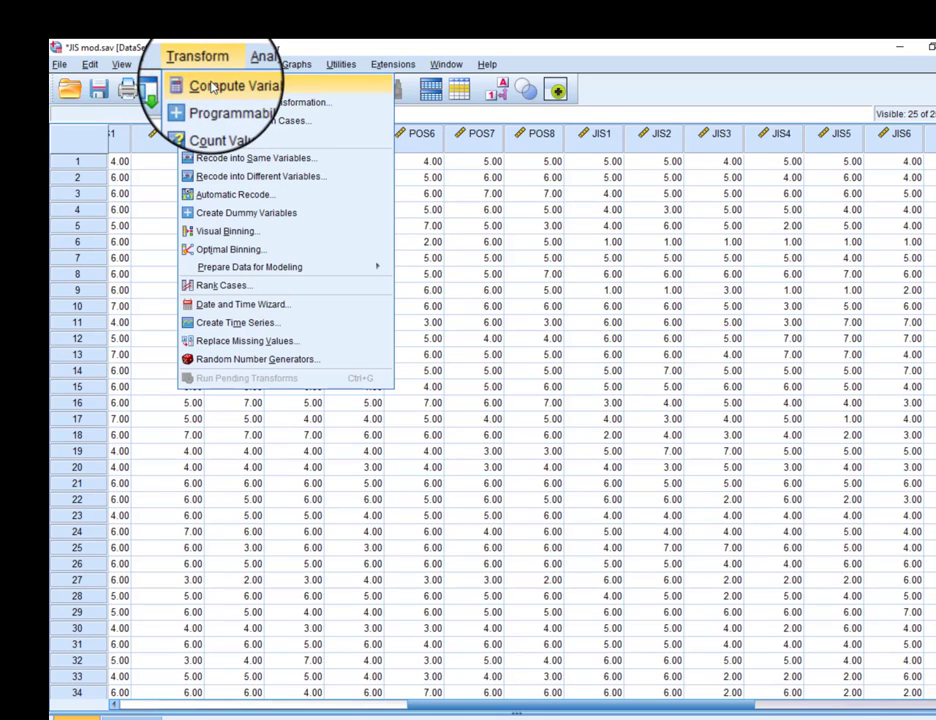
left_click(212, 87)
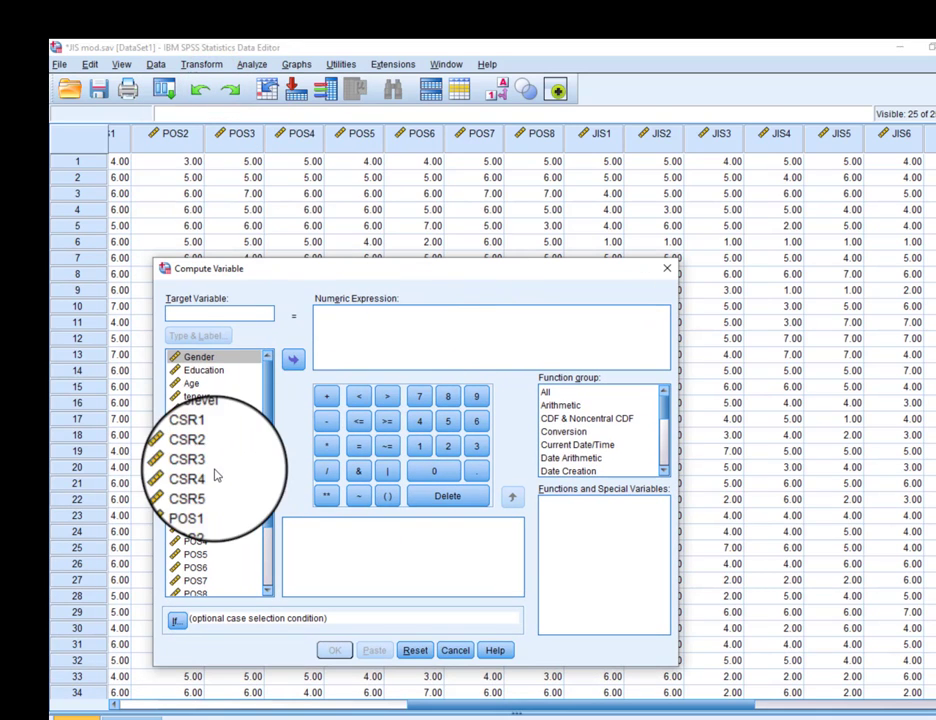
left_click(211, 318)
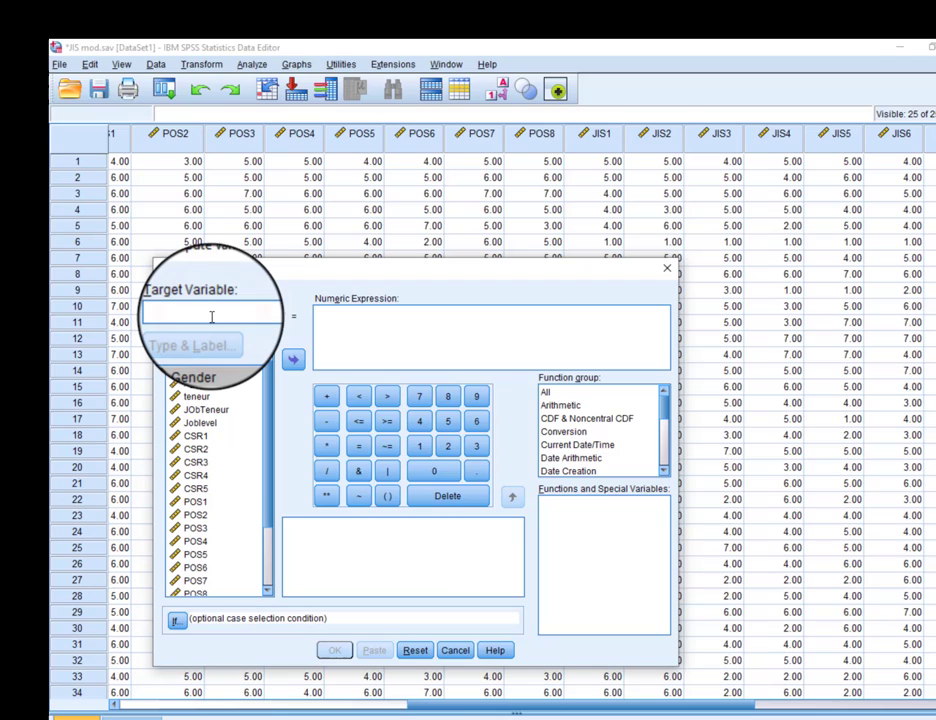
type("CSR")
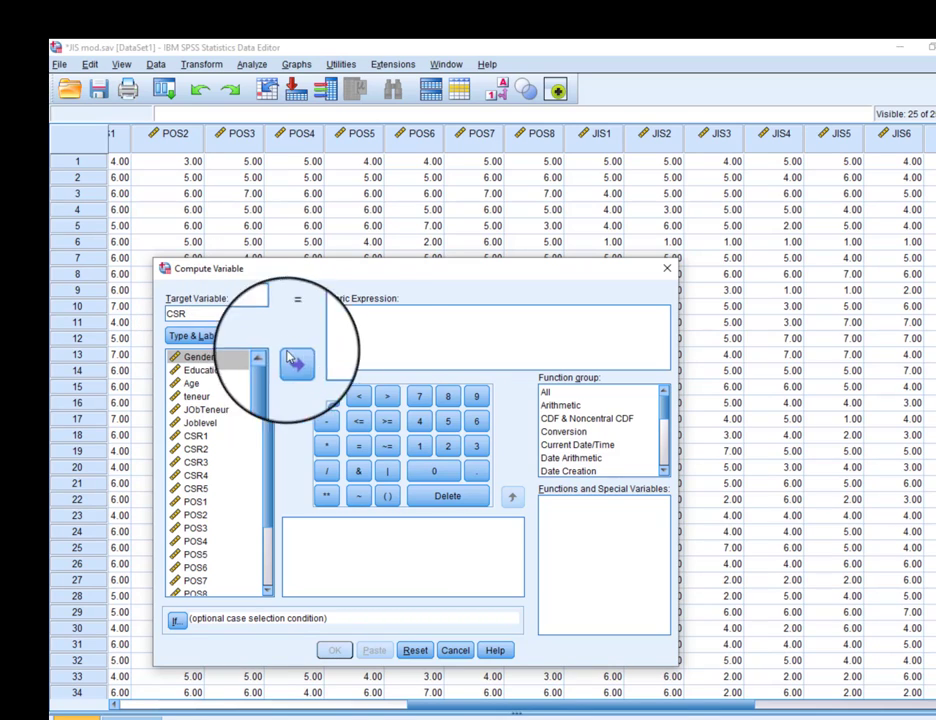
left_click(368, 332)
- Build the grouped sum (CSR1+CSR2+CSR3+CSR4+CSR5) in the numeric expression
left_click(387, 496)
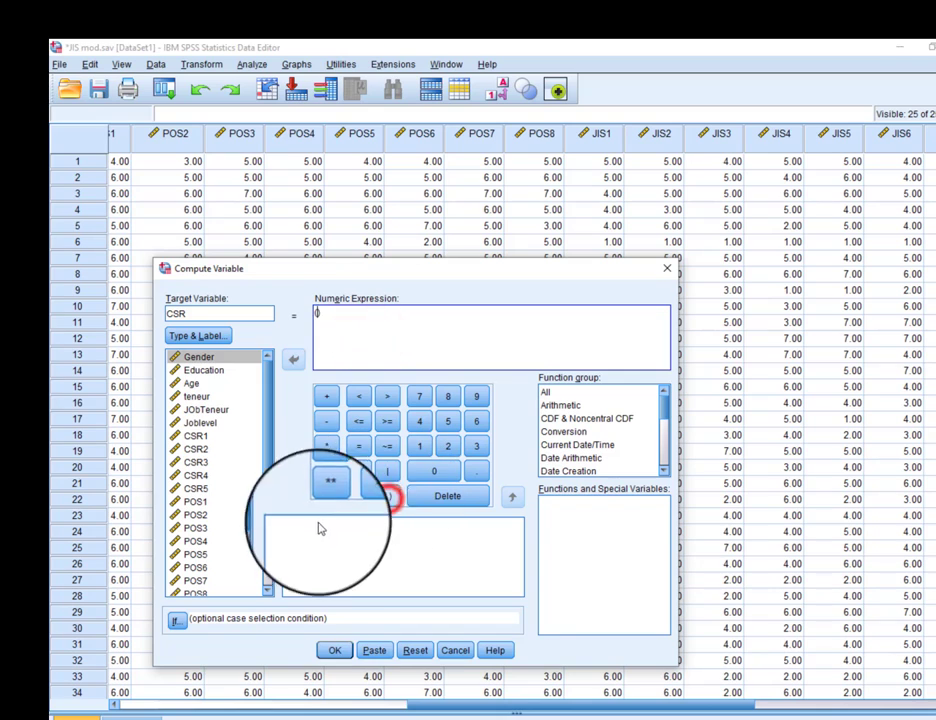
double_click(196, 436)
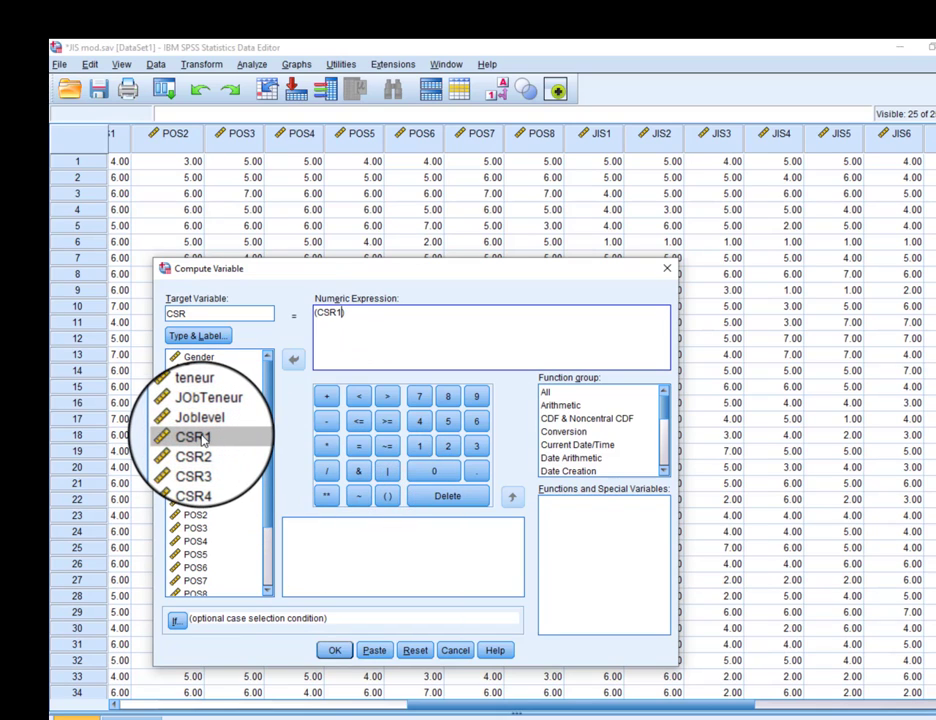
type("+")
left_click(196, 450)
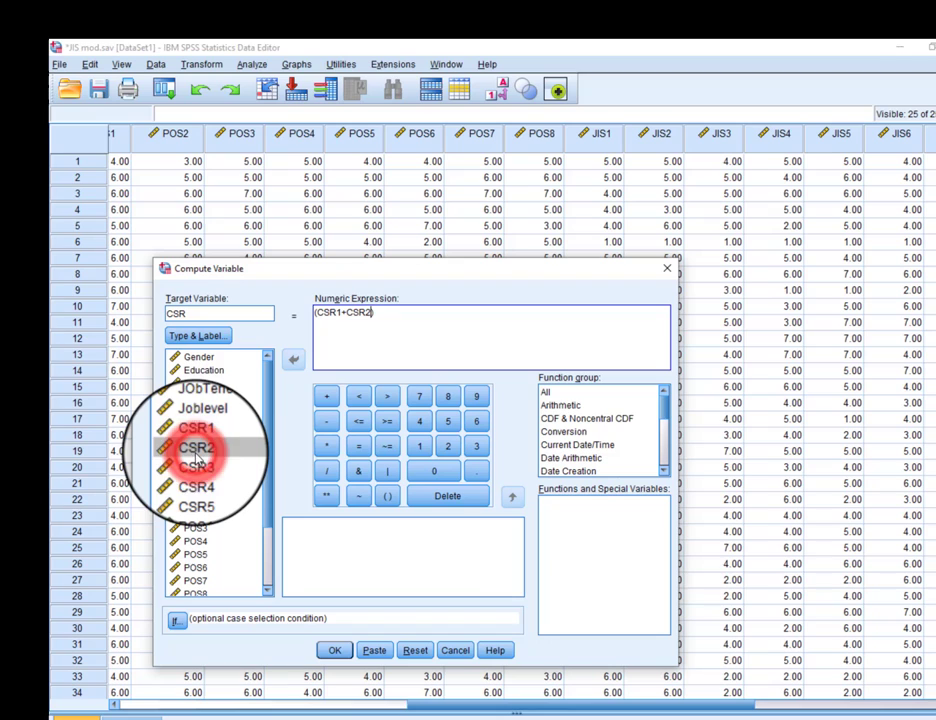
type("+CSR2+CSR3+")
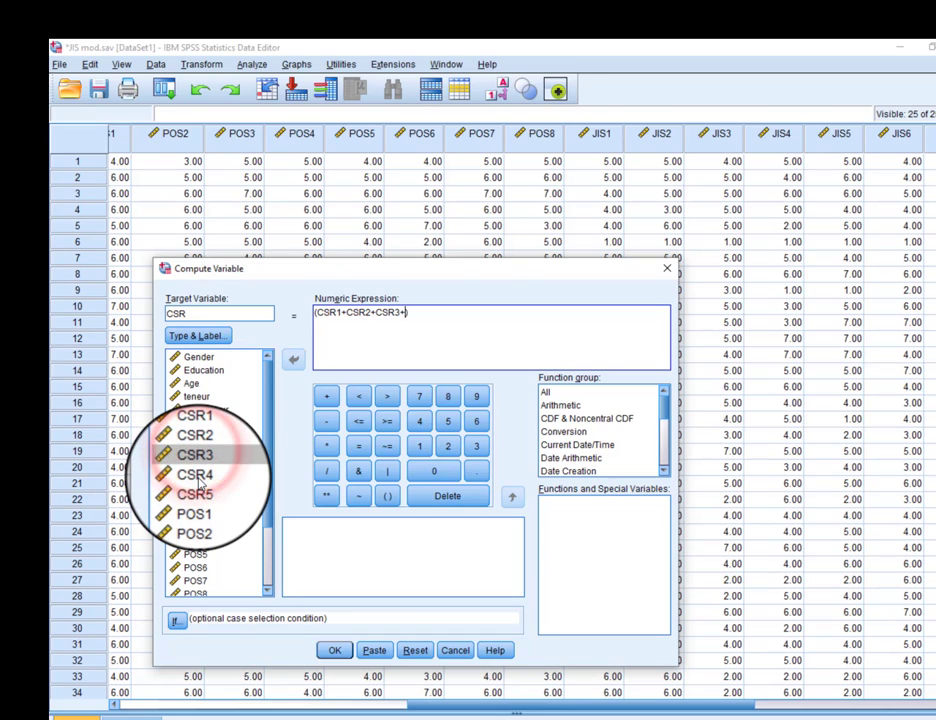
left_click(197, 480)
double_click(199, 496)
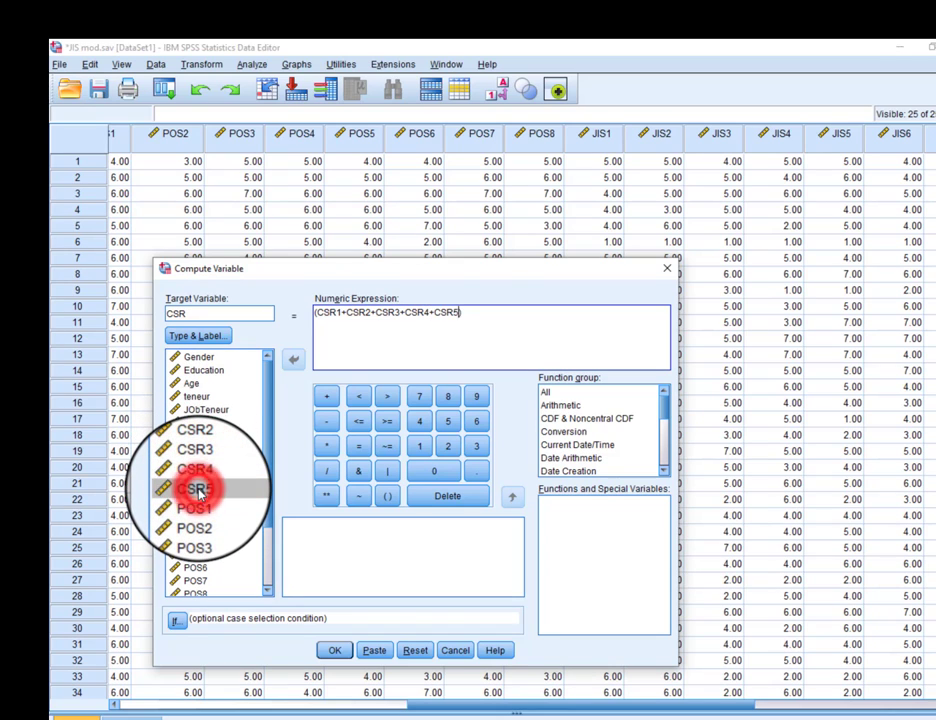
type("+")
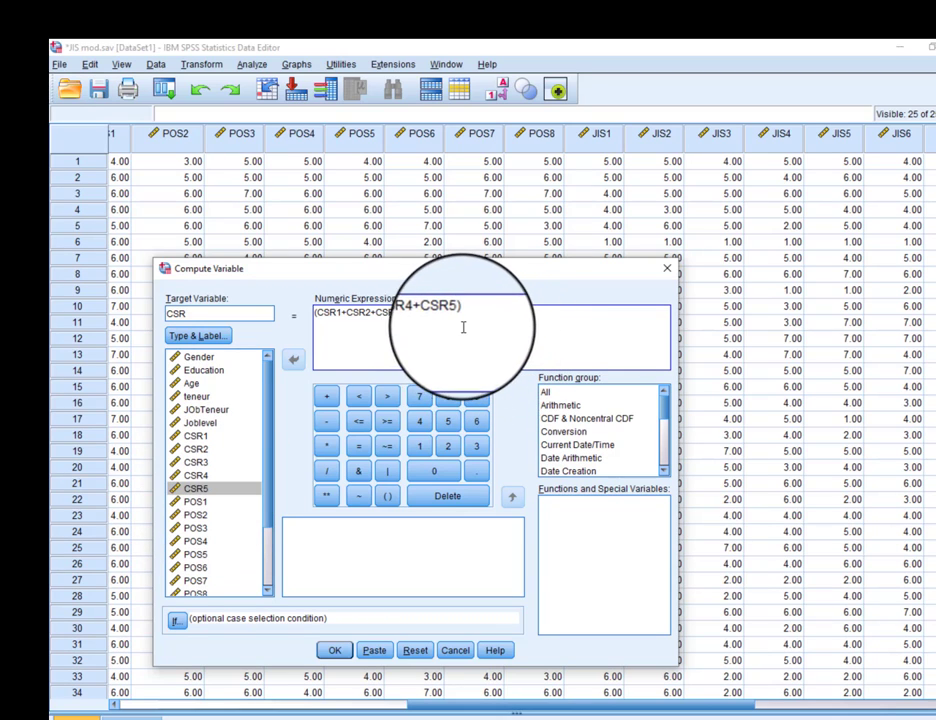
- Divide the CSR sum by 5 and run the computation
left_click(326, 470)
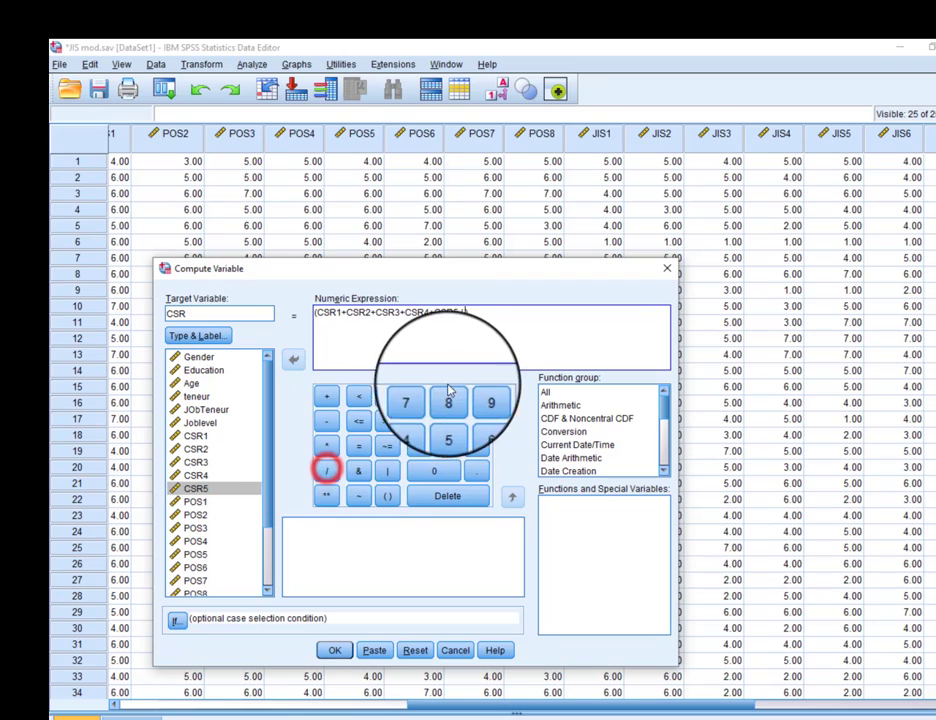
left_click(472, 313)
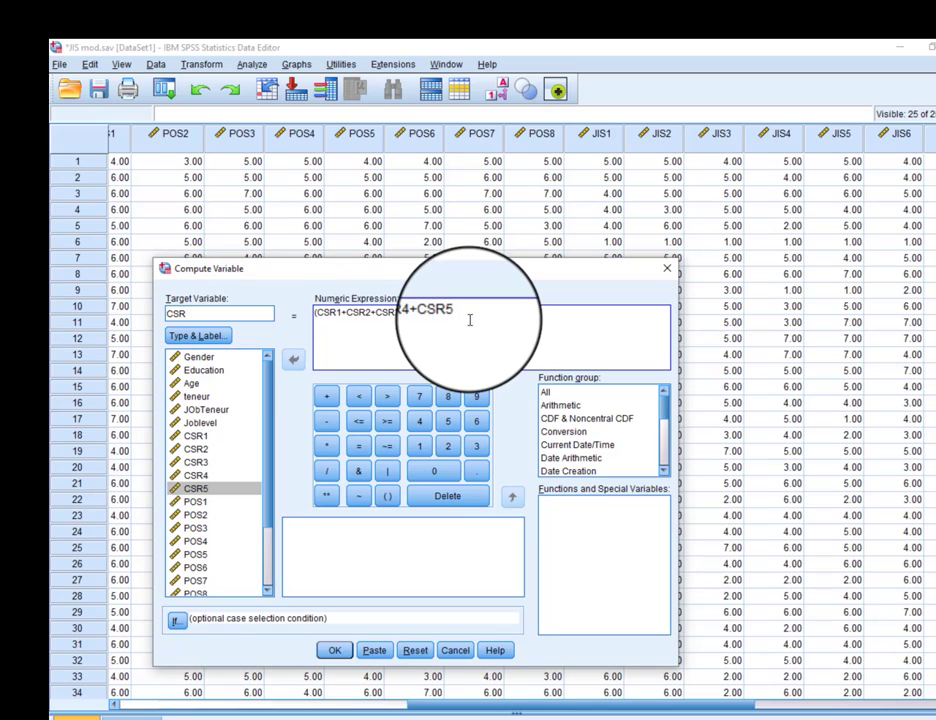
left_click(326, 470)
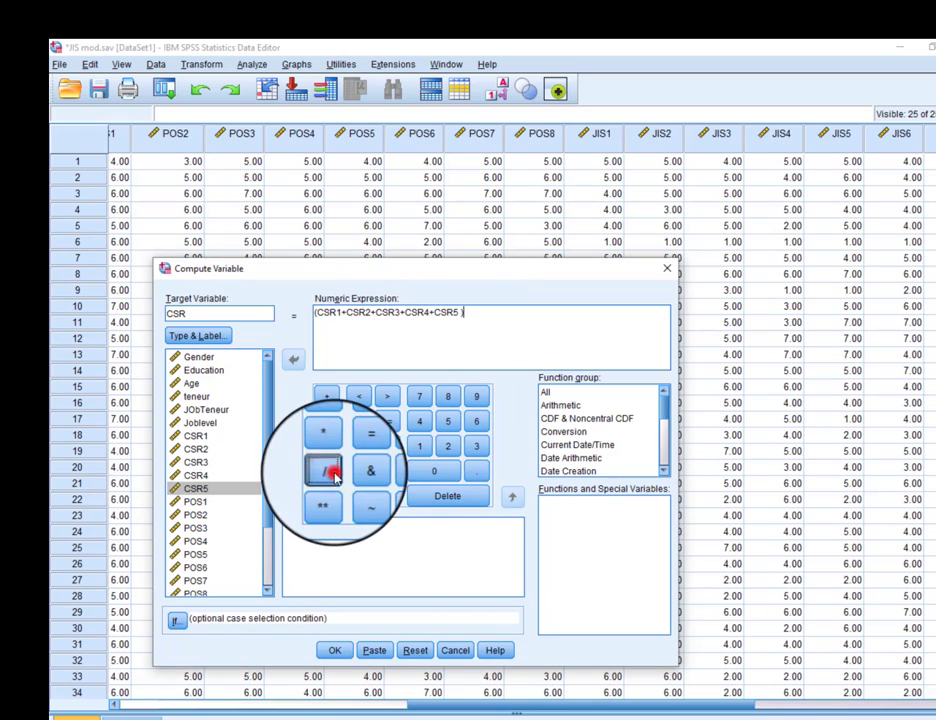
left_click(447, 421)
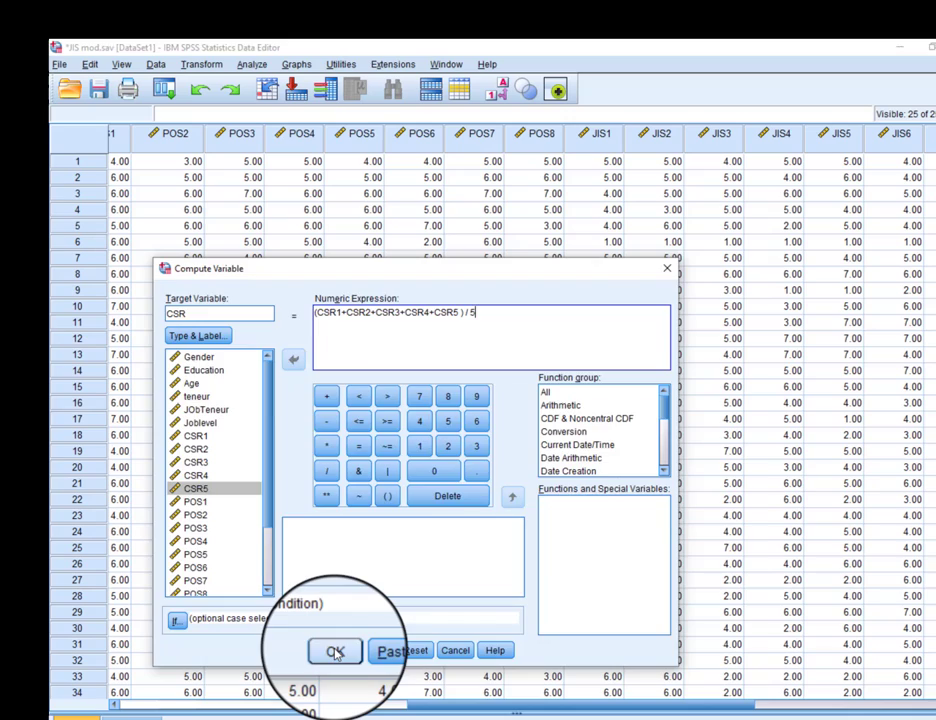
left_click(335, 648)
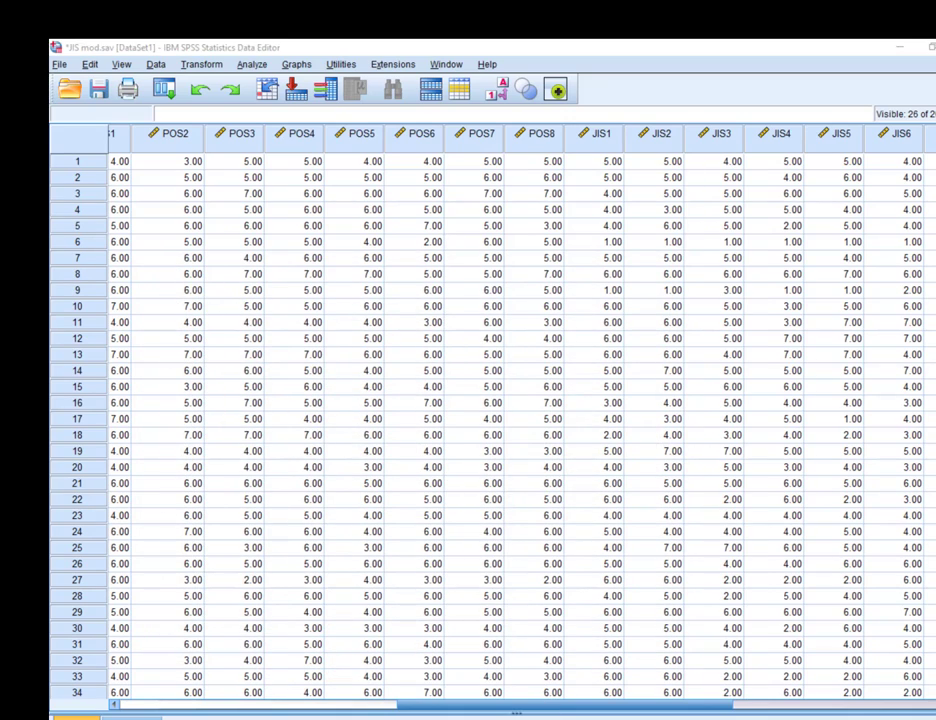
- Reopen Compute Variable and reset the previous CSR target and formula
mouse_move(469, 704)
left_mouse_down()
mouse_move(660, 710)
mouse_move(437, 706)
left_mouse_up()
left_click(201, 64)
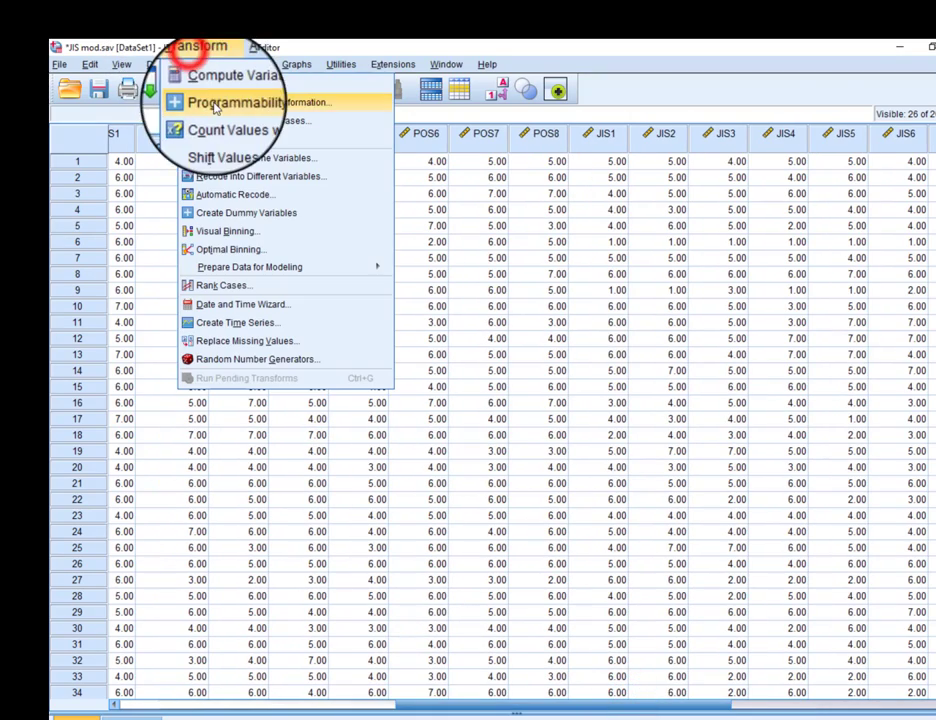
left_click(215, 84)
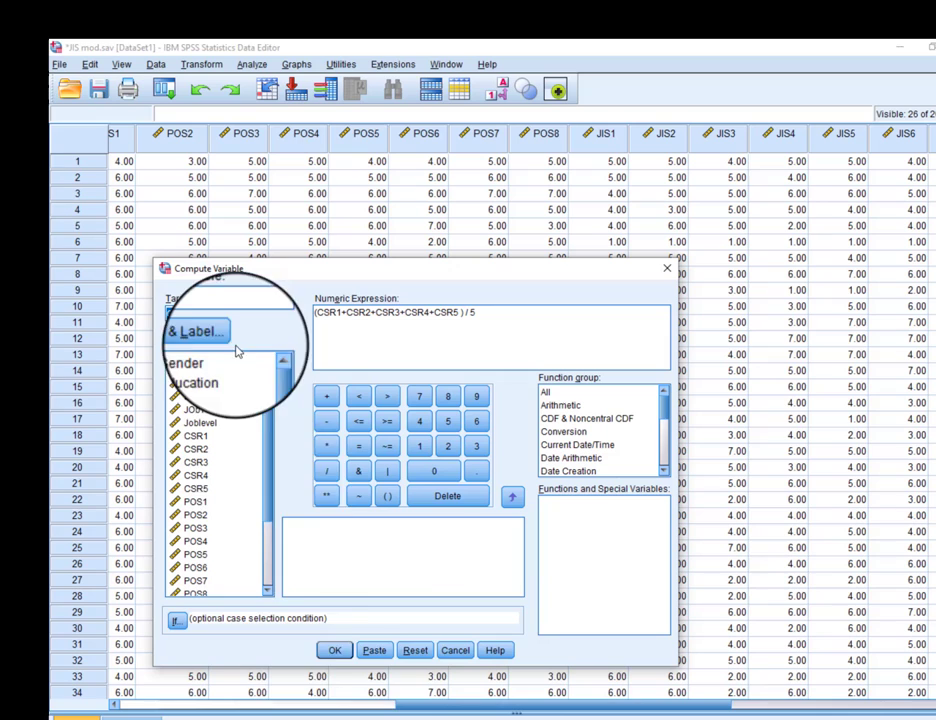
left_click(414, 652)
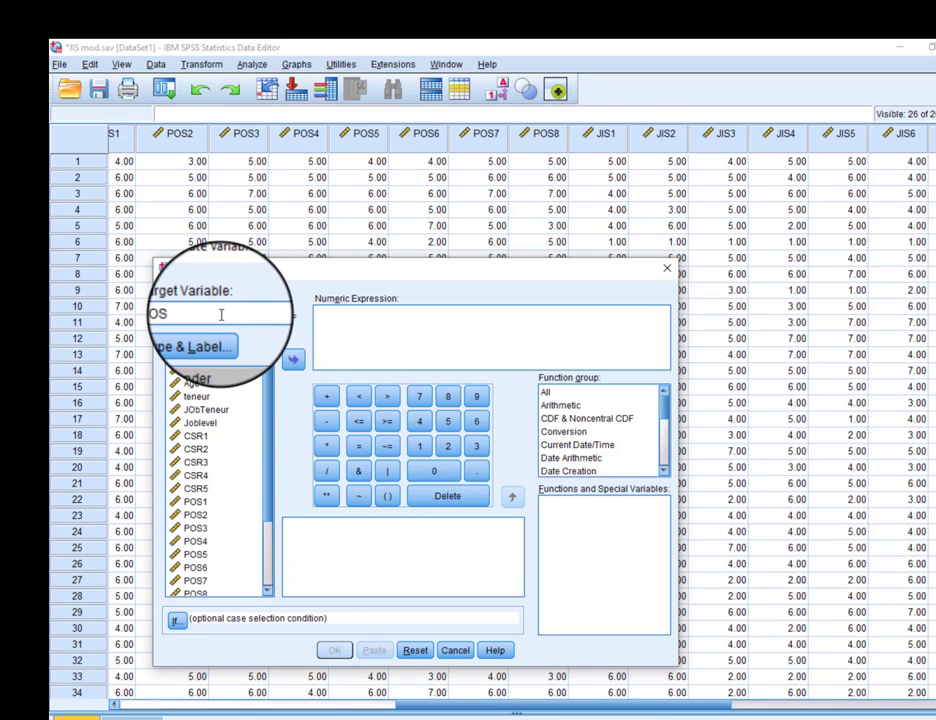
- Compute POS as (POS1+POS2+…+POS8) / 8
left_click(387, 496)
double_click(203, 508)
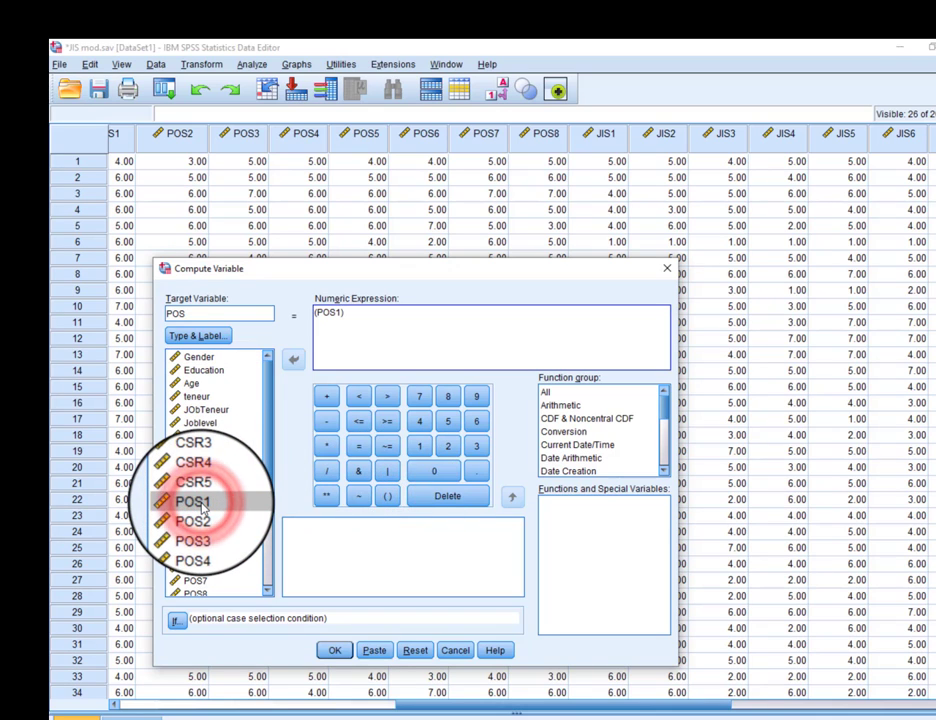
type("+POS2")
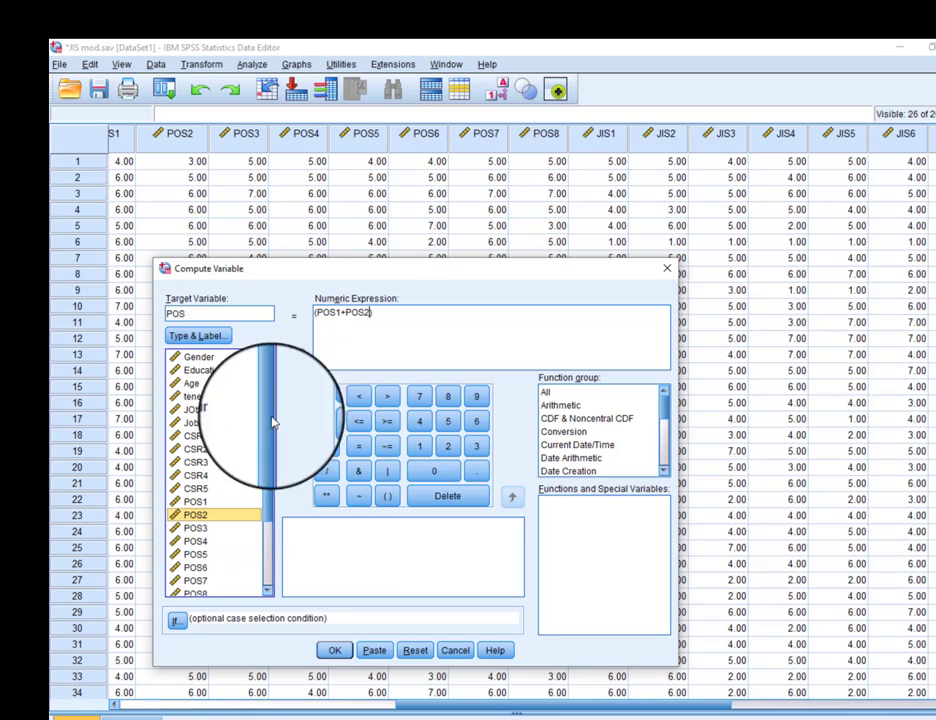
left_click(370, 314)
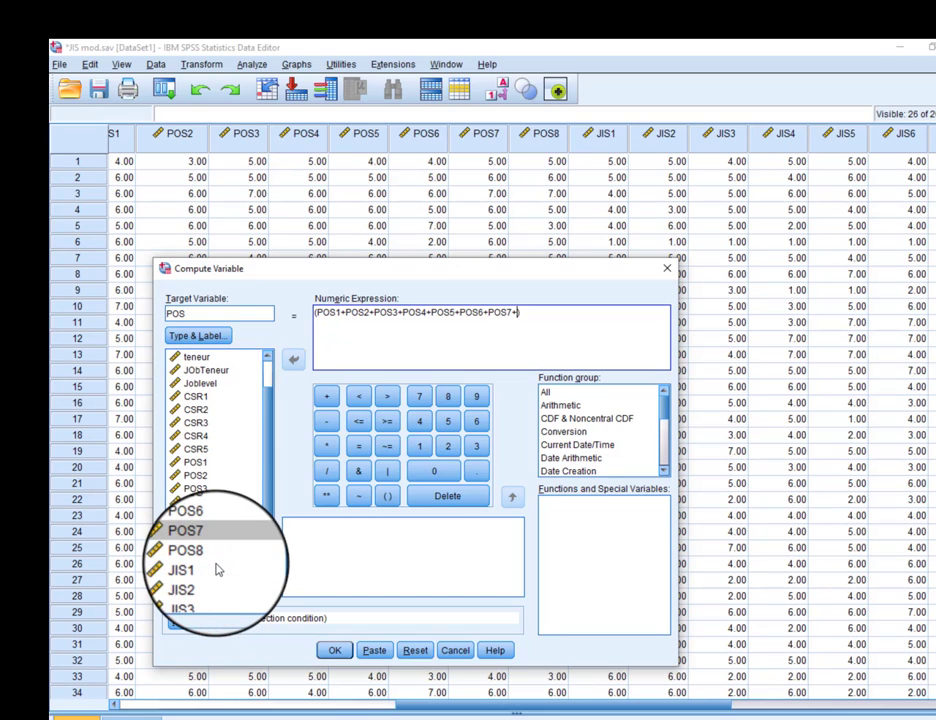
double_click(197, 556)
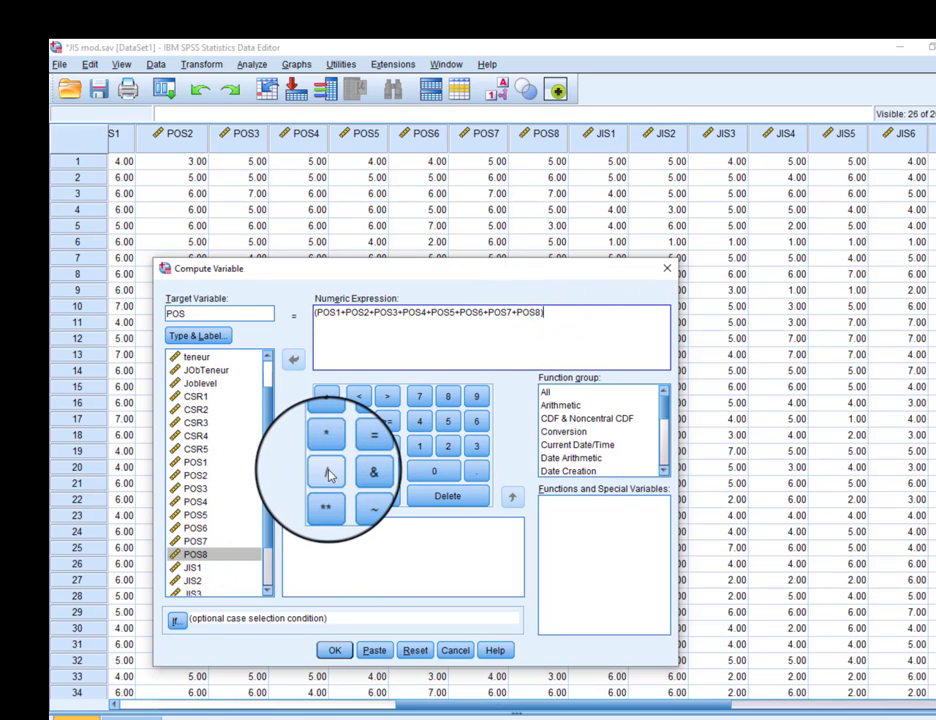
left_click(448, 396)
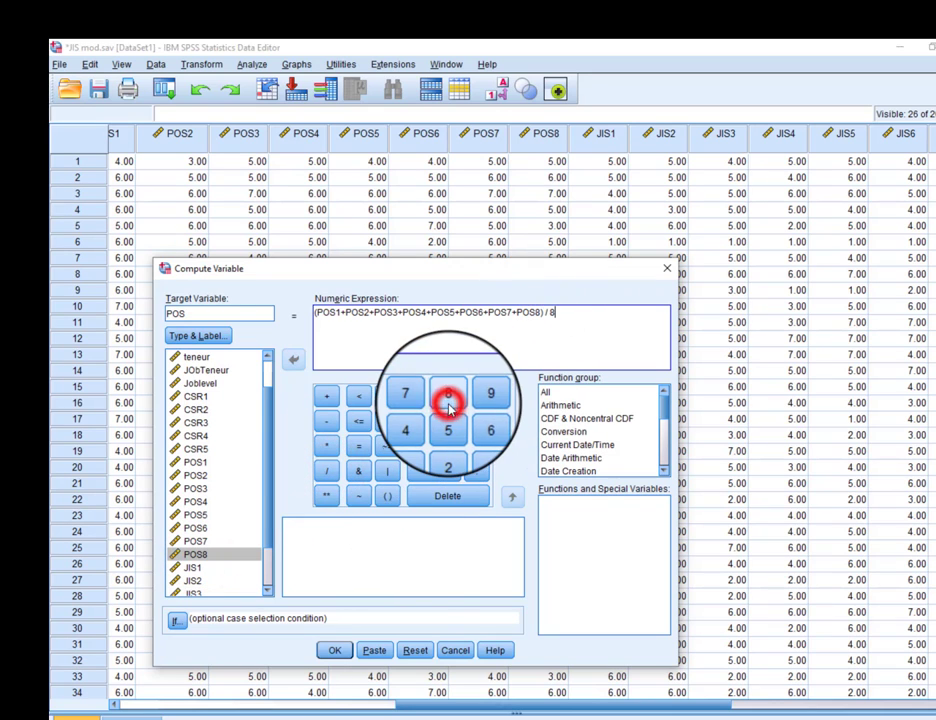
left_click(345, 652)
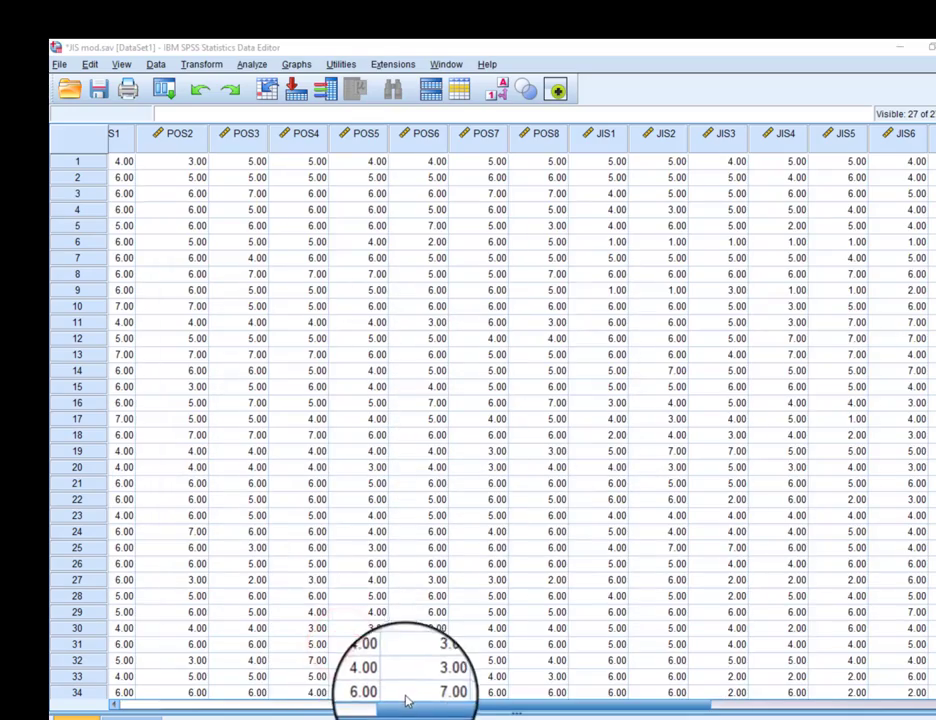
- Reopen Compute Variable, reset the POS formula, and set the target name to JIS
left_click_drag(418, 707, 525, 706)
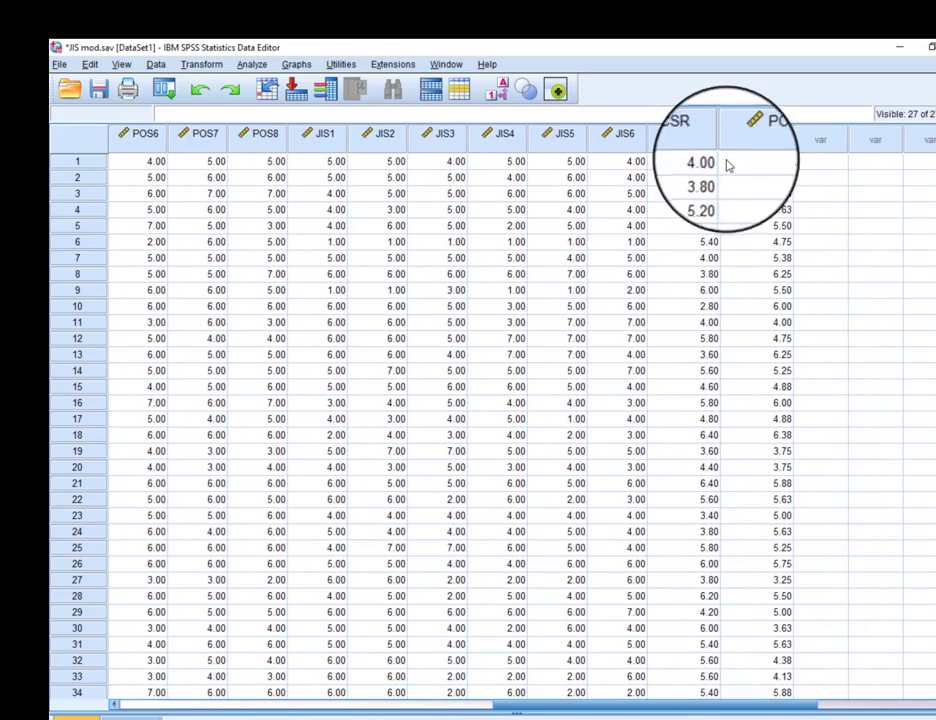
left_click_drag(616, 704, 546, 706)
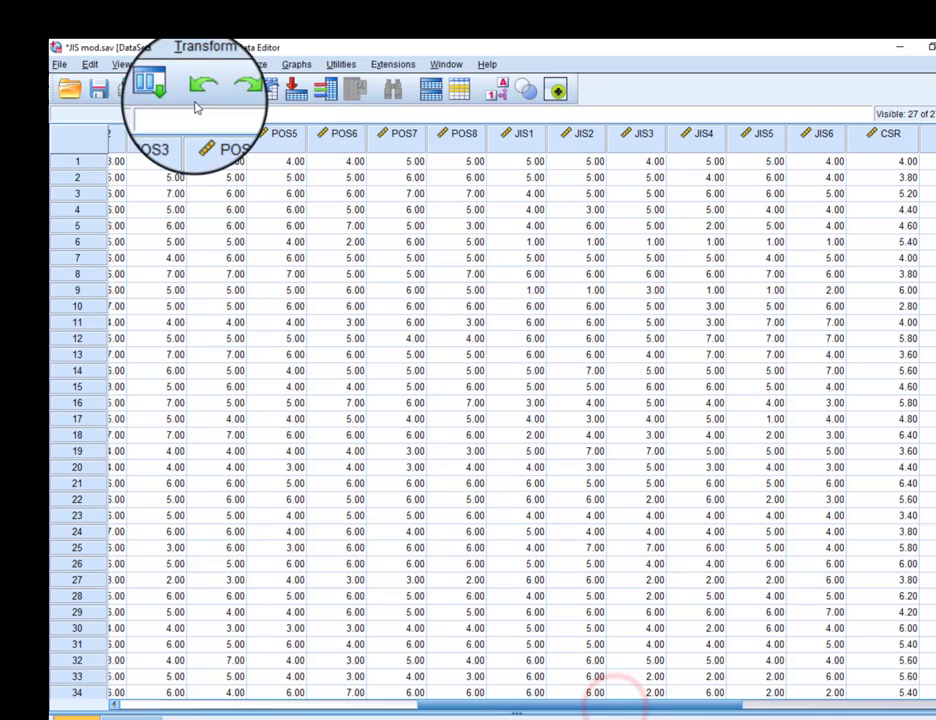
left_click(200, 64)
left_click(209, 86)
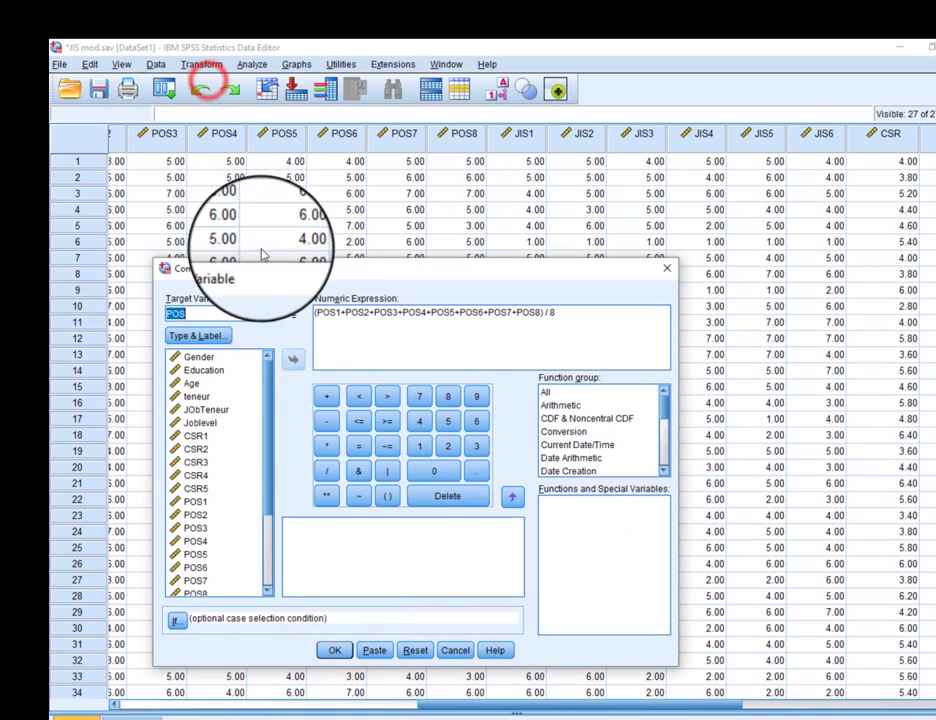
left_click(413, 650)
scroll(235, 460, "down", 3)
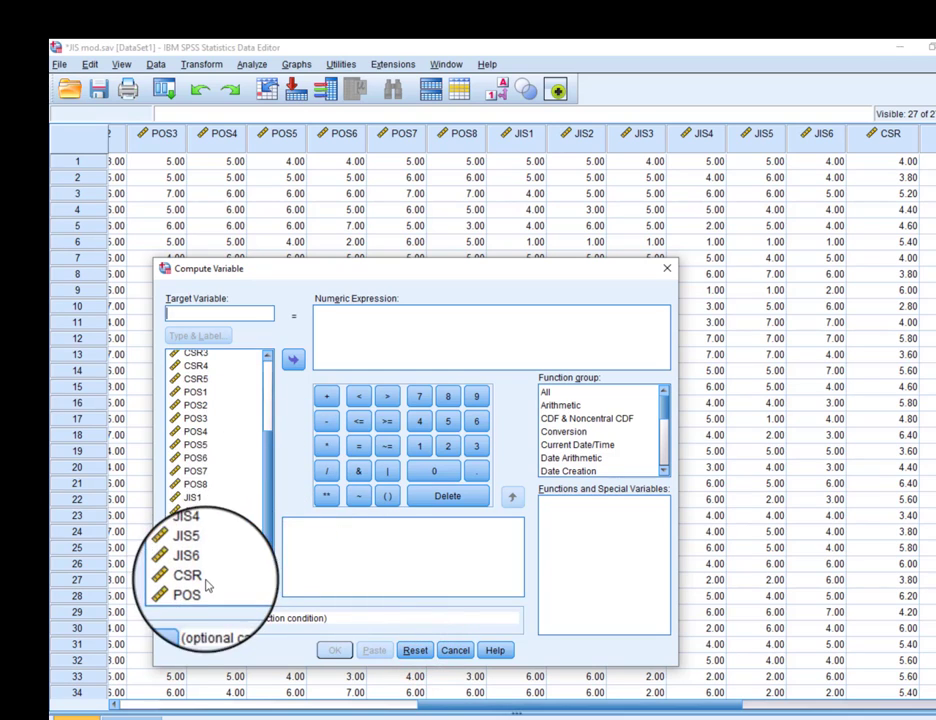
left_click(219, 309)
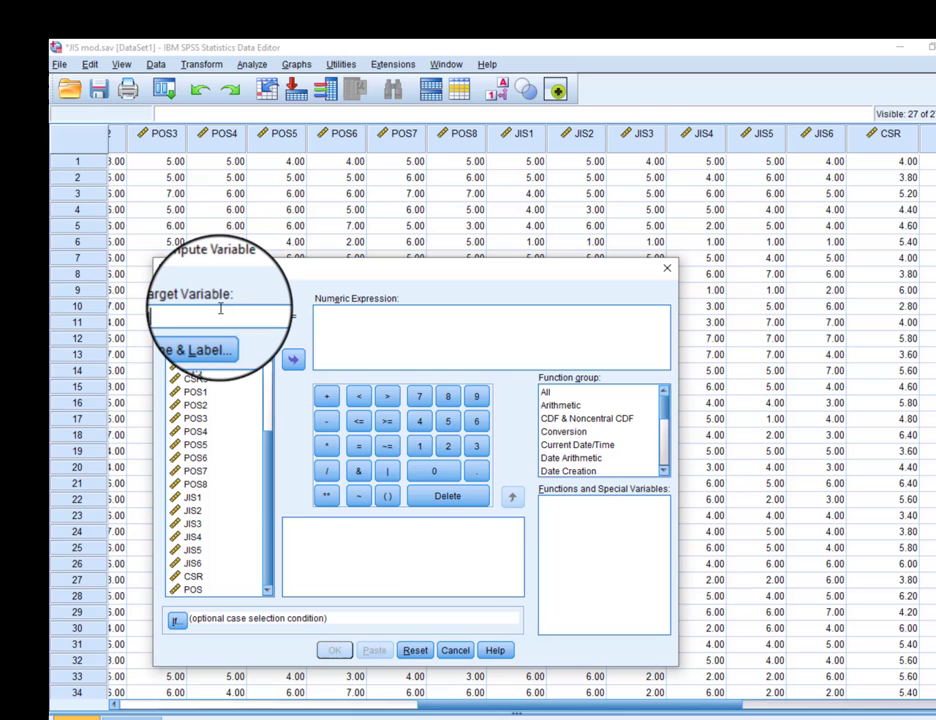
- Build the grouped sum (JIS1+JIS2+JIS3+JIS4+JIS5+JIS6) in the expression
left_click(345, 335)
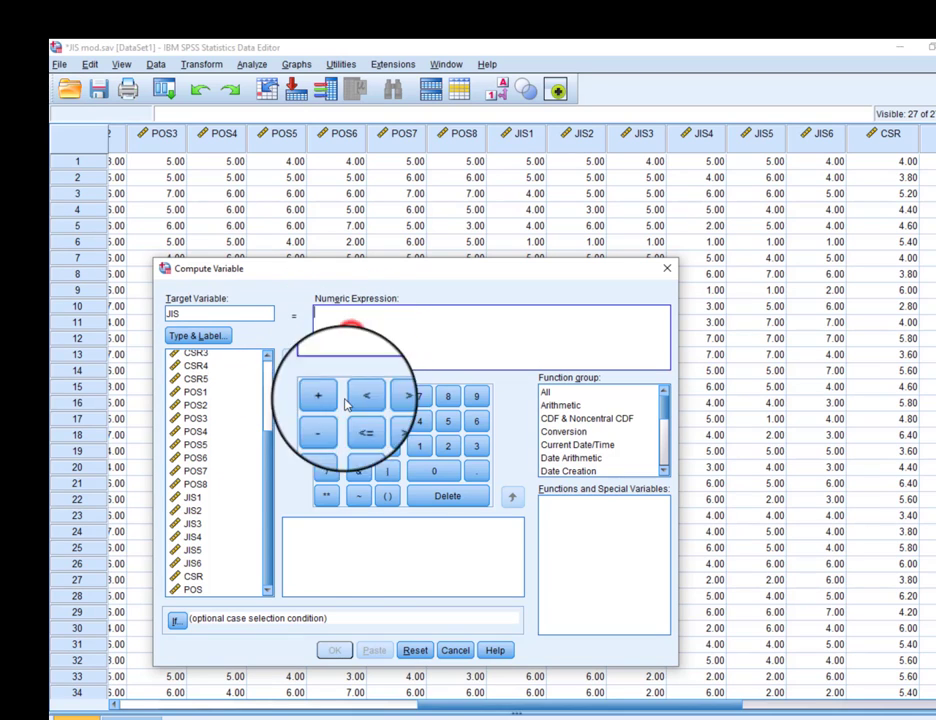
left_click(388, 496)
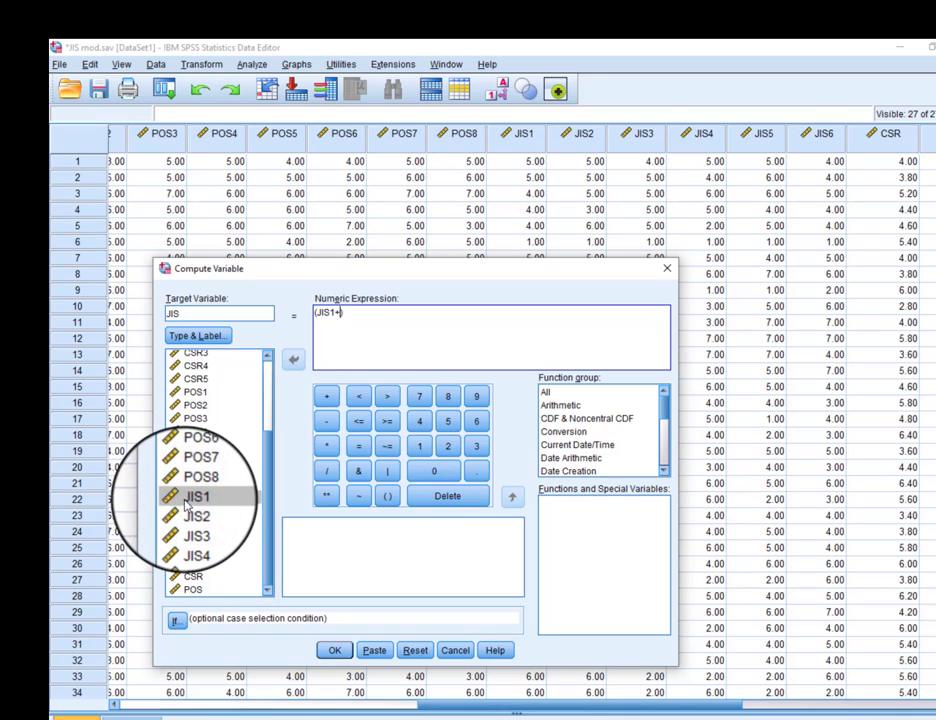
left_click(192, 507)
type("+")
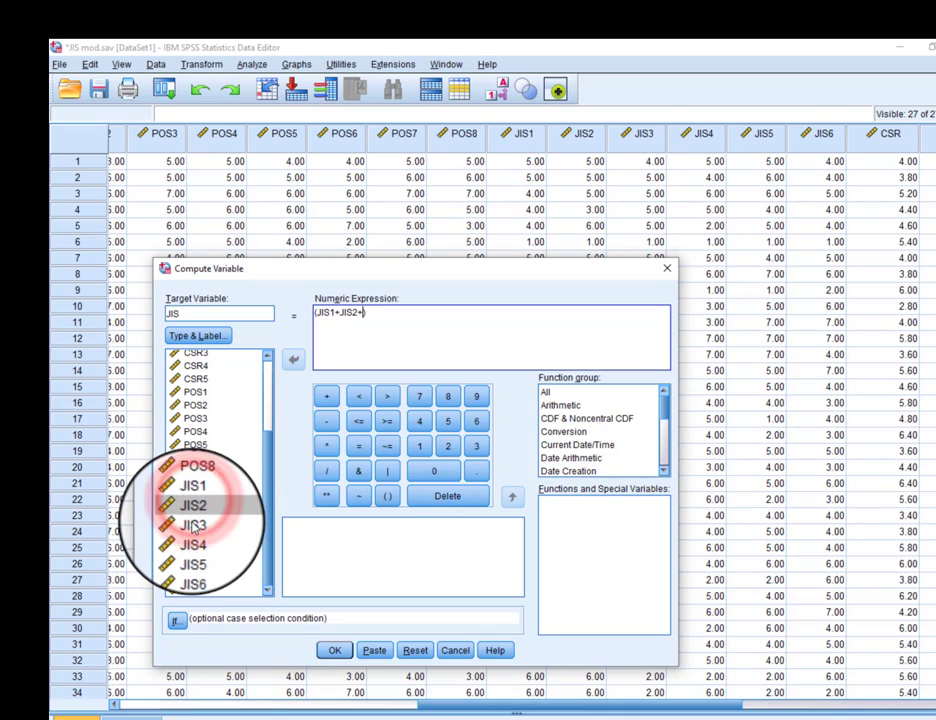
type("+JIS4")
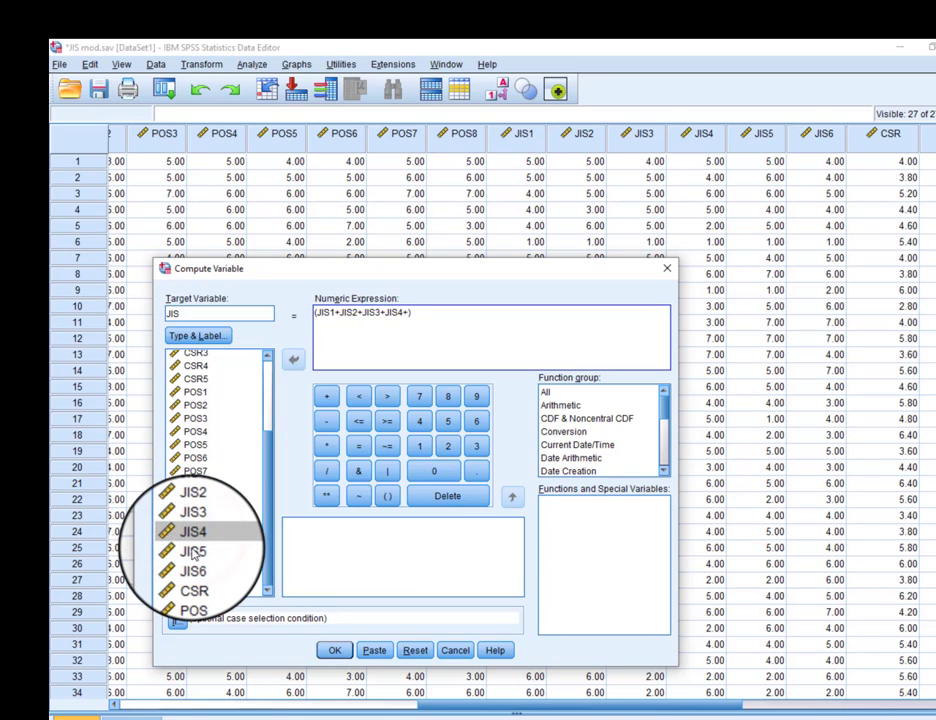
type("+")
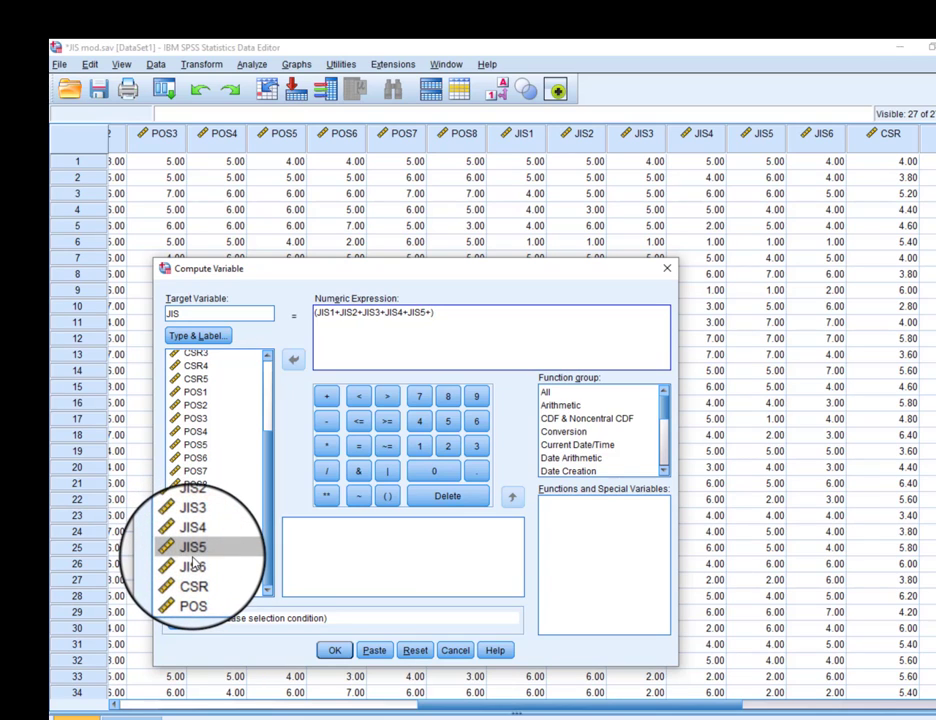
double_click(190, 562)
- Divide the JIS sum by 6 and compute the variable
left_click(483, 318)
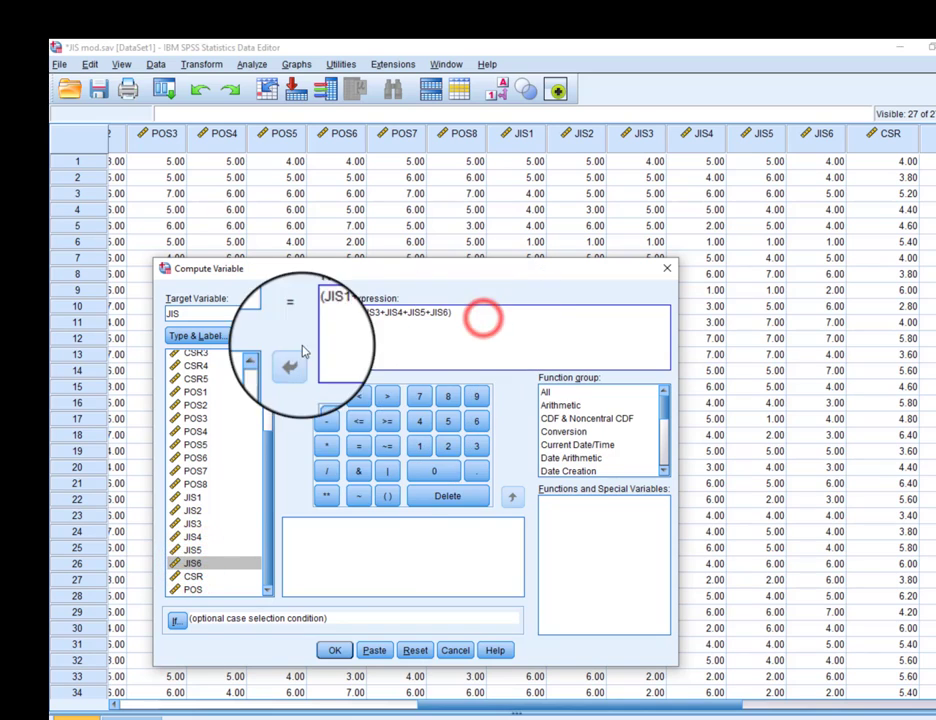
left_click(326, 471)
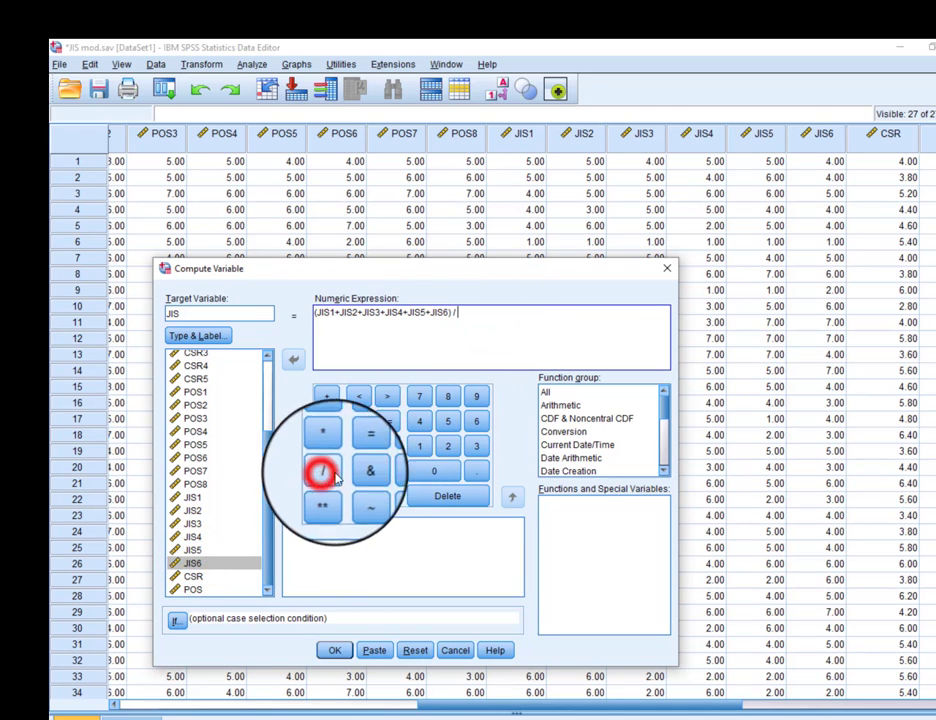
left_click(470, 421)
left_click(338, 652)
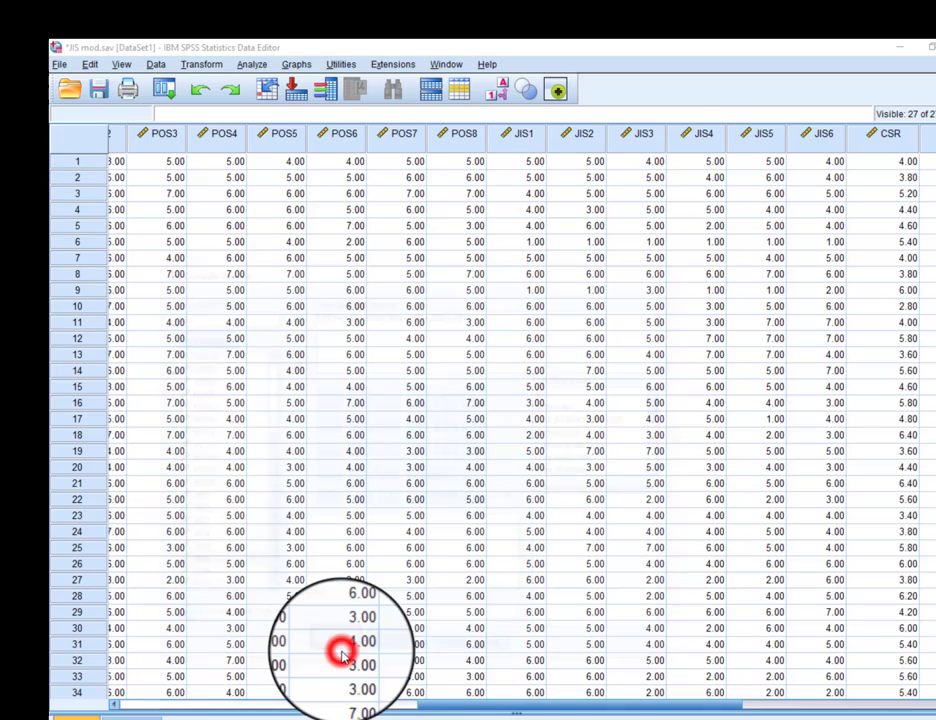
left_click_drag(420, 705, 632, 708)
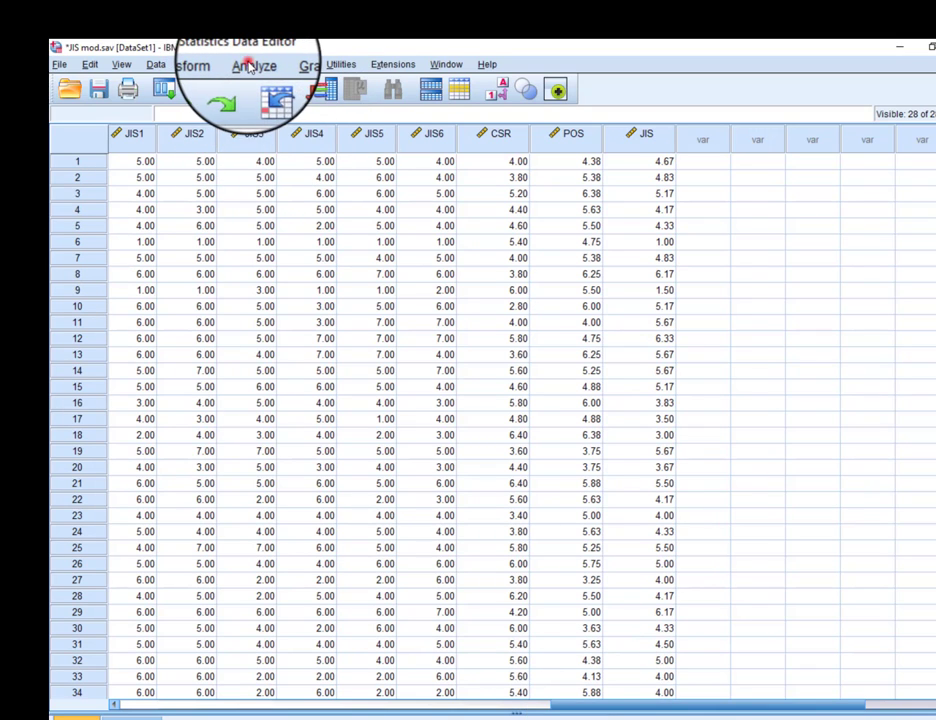
- Launch PROCESS v3.4 from Analyze > Regression, with Model 1, 95% confidence and 5000 bootstraps
left_click(252, 64)
mouse_move(313, 236)
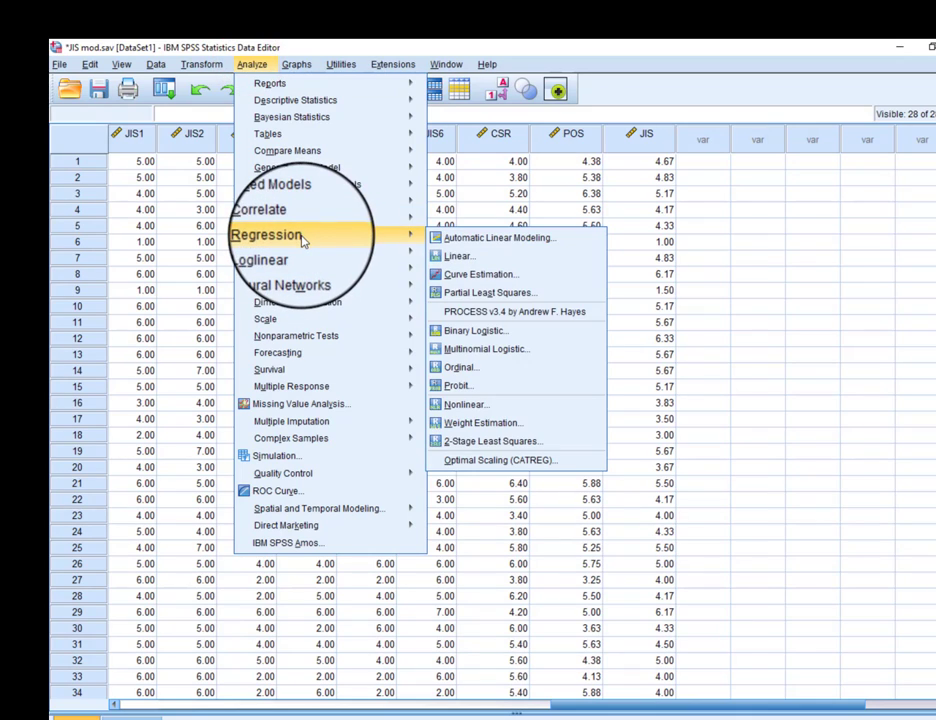
left_click(481, 316)
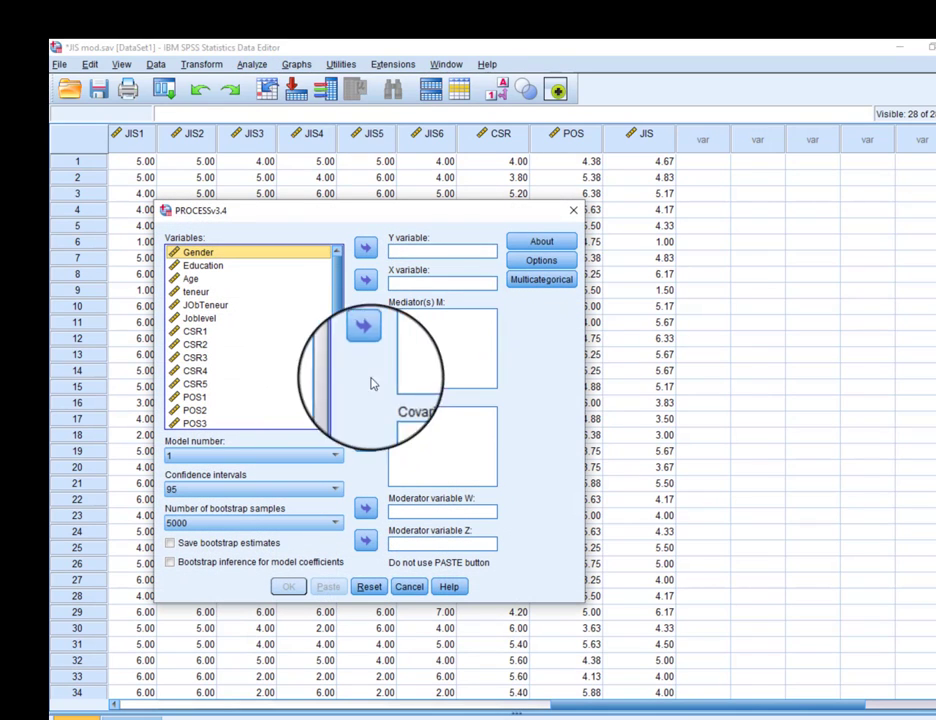
- Assign CSR as X, POS as Y and JIS as moderator W
left_click(336, 318)
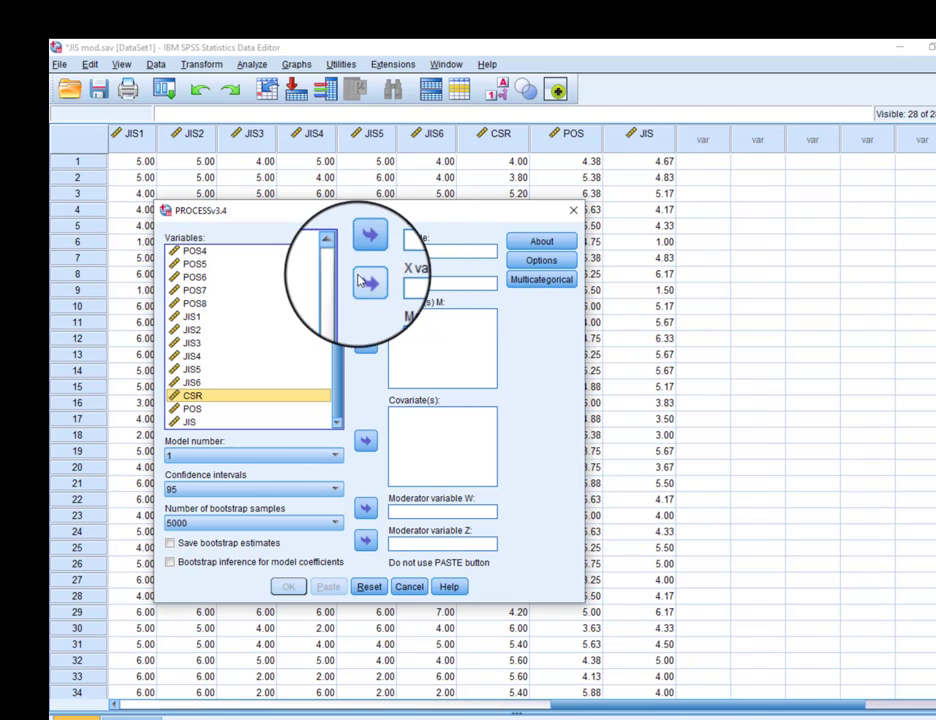
left_click(366, 281)
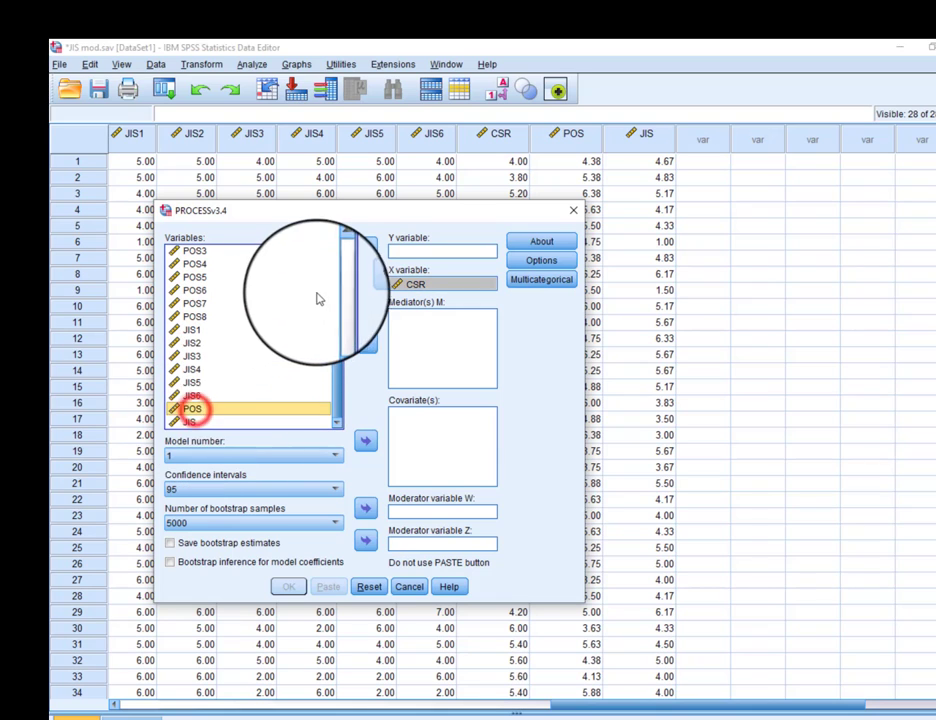
left_click(365, 248)
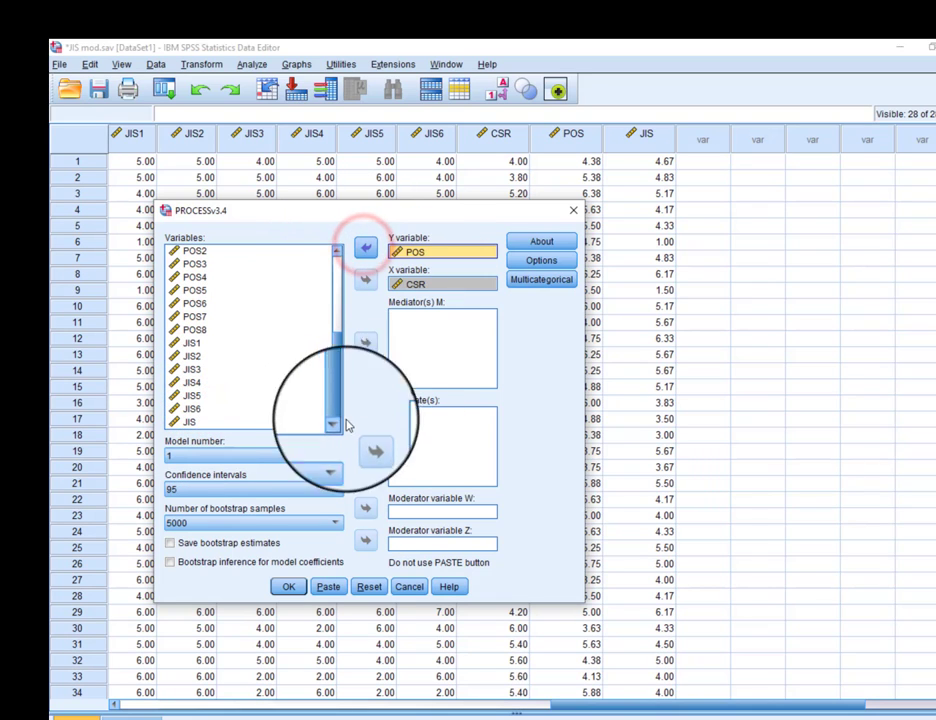
left_click(340, 351)
left_click(190, 420)
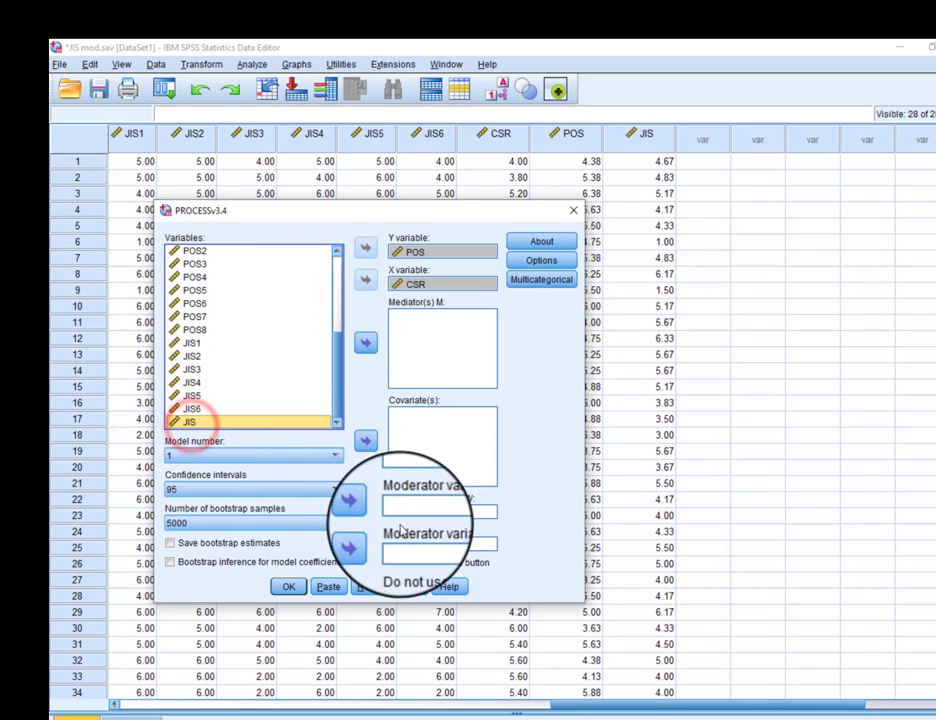
left_click(365, 510)
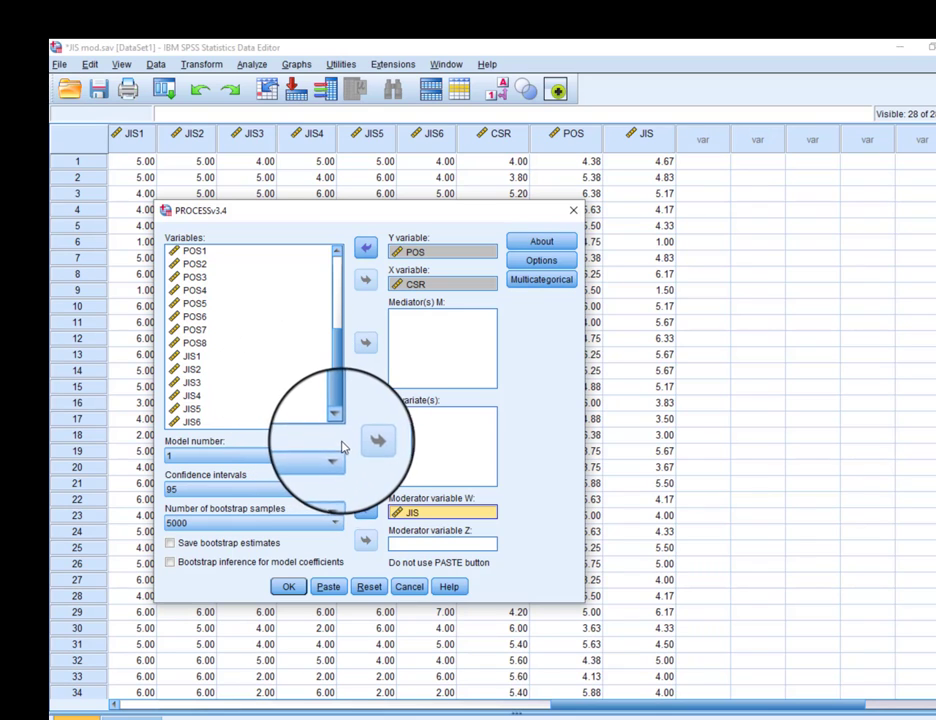
- Keep Model number 1 and open the PROCESS Options dialog
left_click(208, 455)
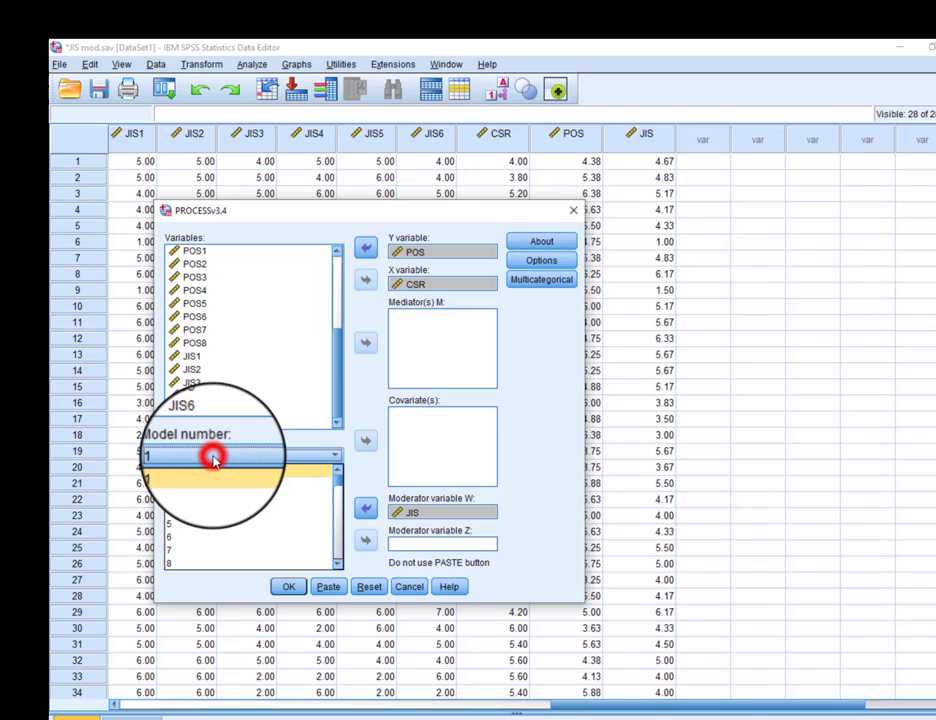
left_click(208, 455)
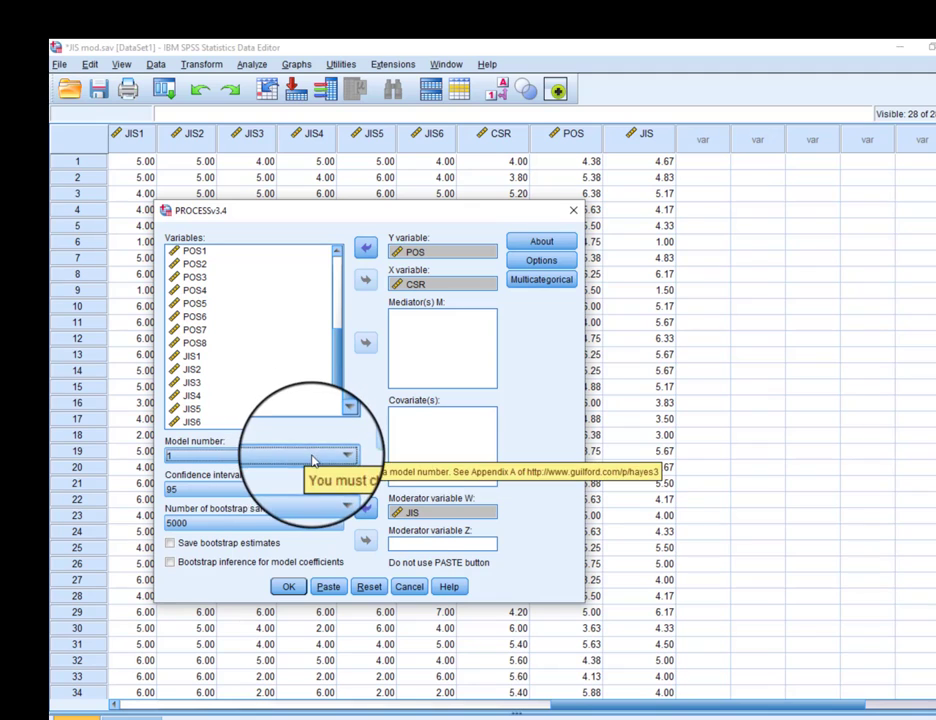
left_click(237, 458)
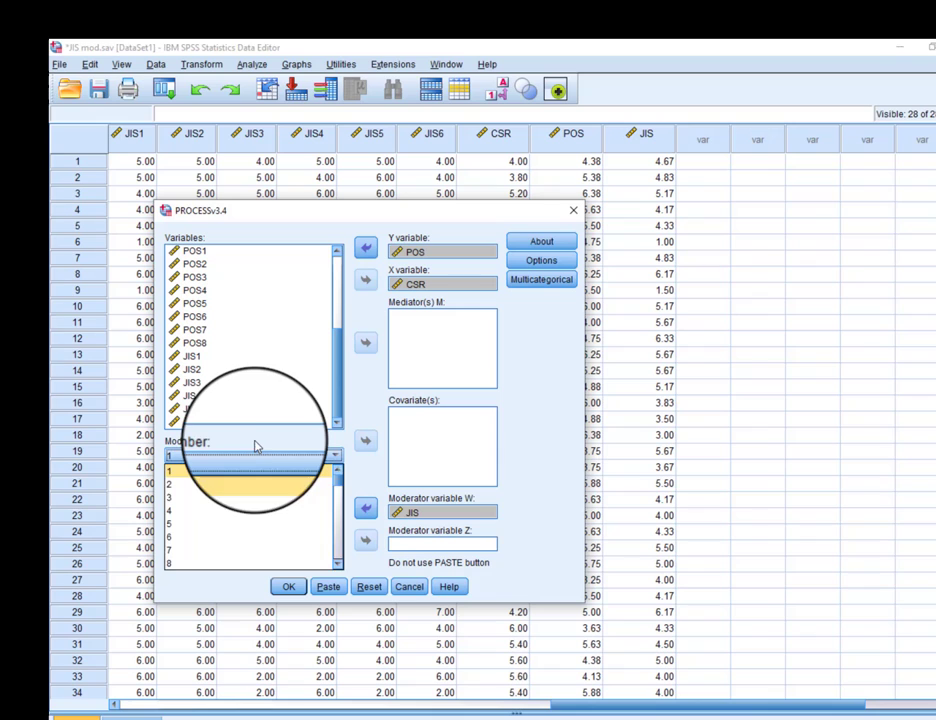
left_click(255, 452)
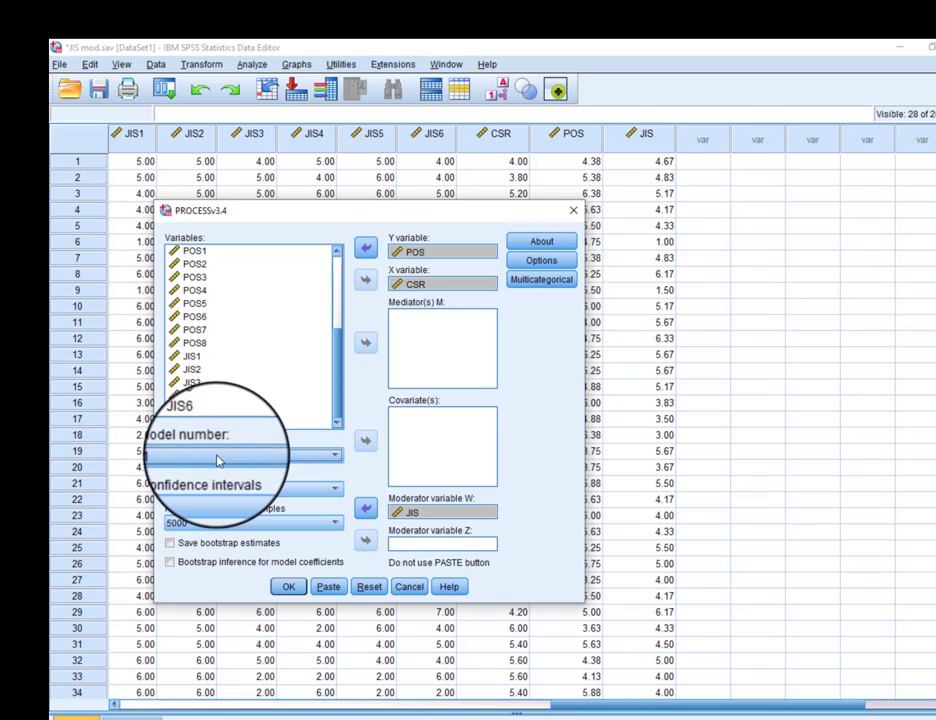
left_click(541, 260)
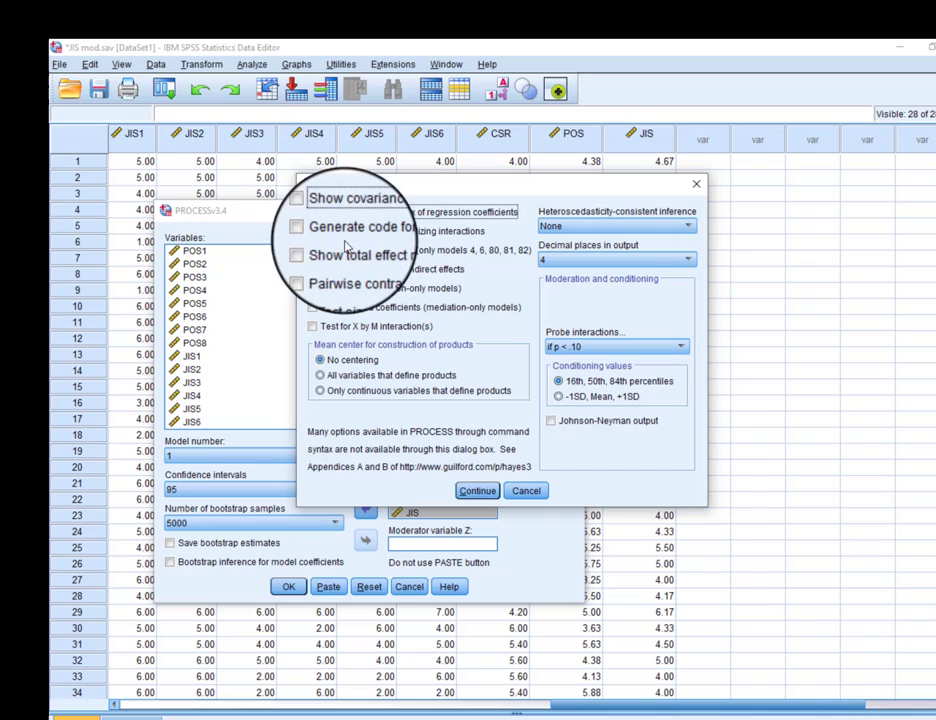
- Enable covariance matrix and visualization code, mean-center products, probe at p < .05 with −1SD/Mean/+1SD
left_click(313, 213)
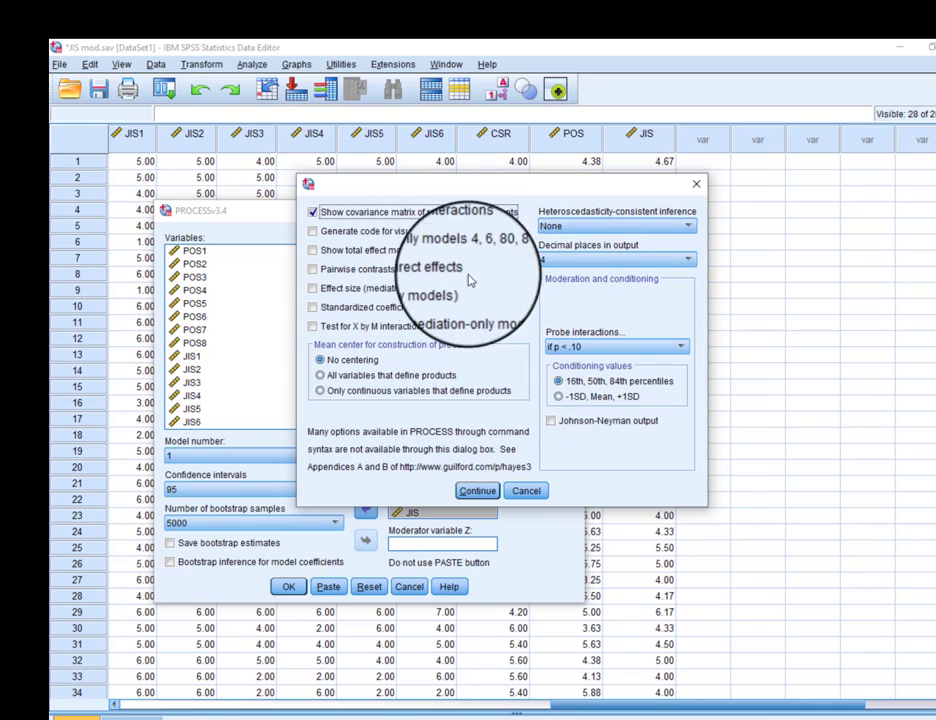
left_click(313, 231)
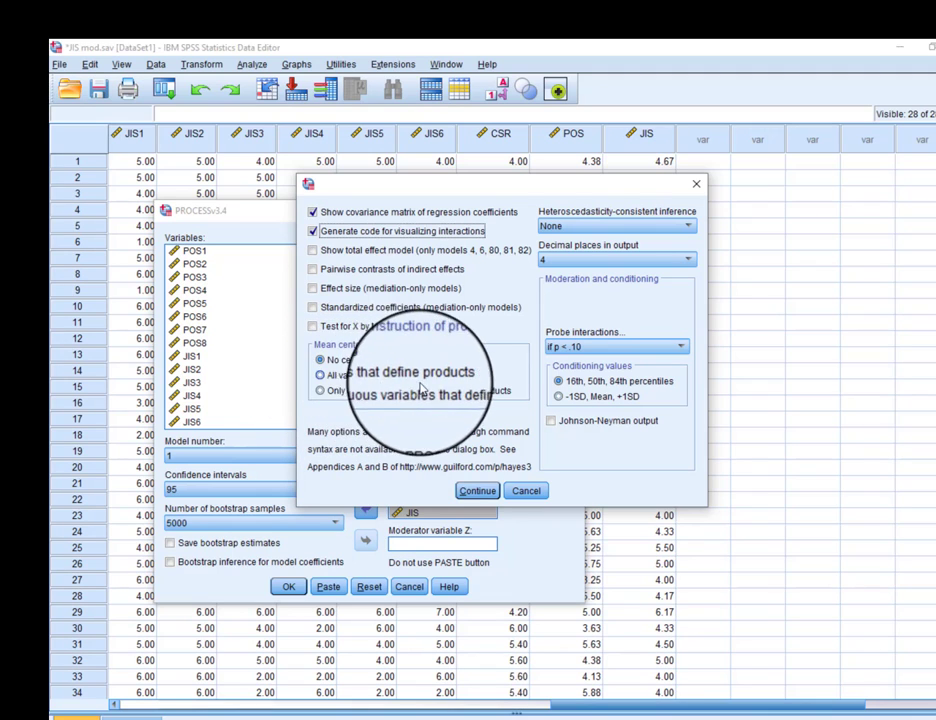
left_click(320, 377)
left_click(658, 347)
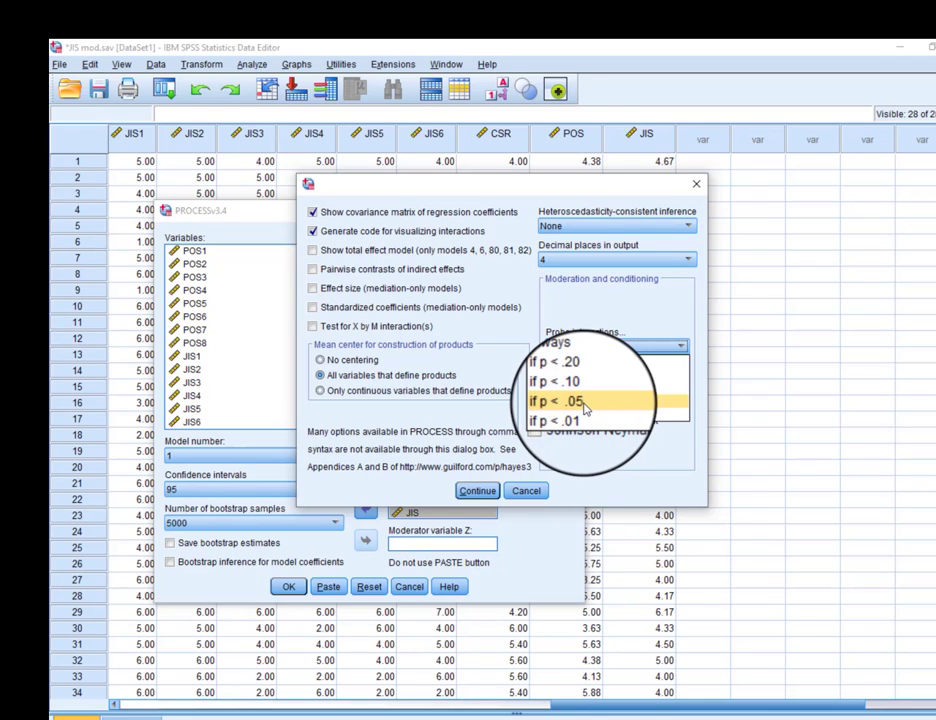
left_click(585, 403)
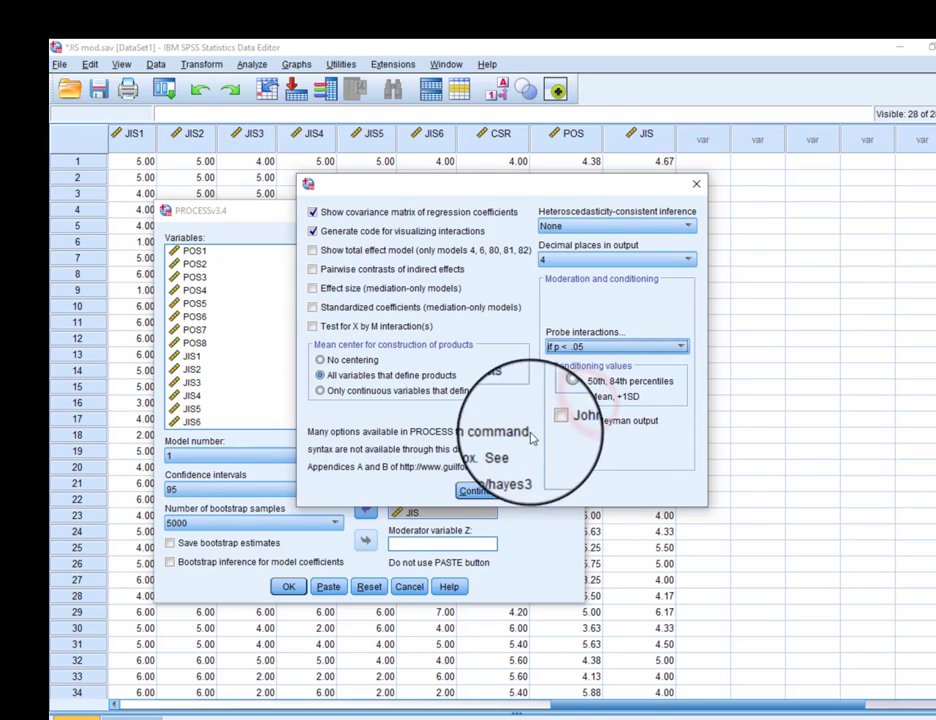
left_click(559, 397)
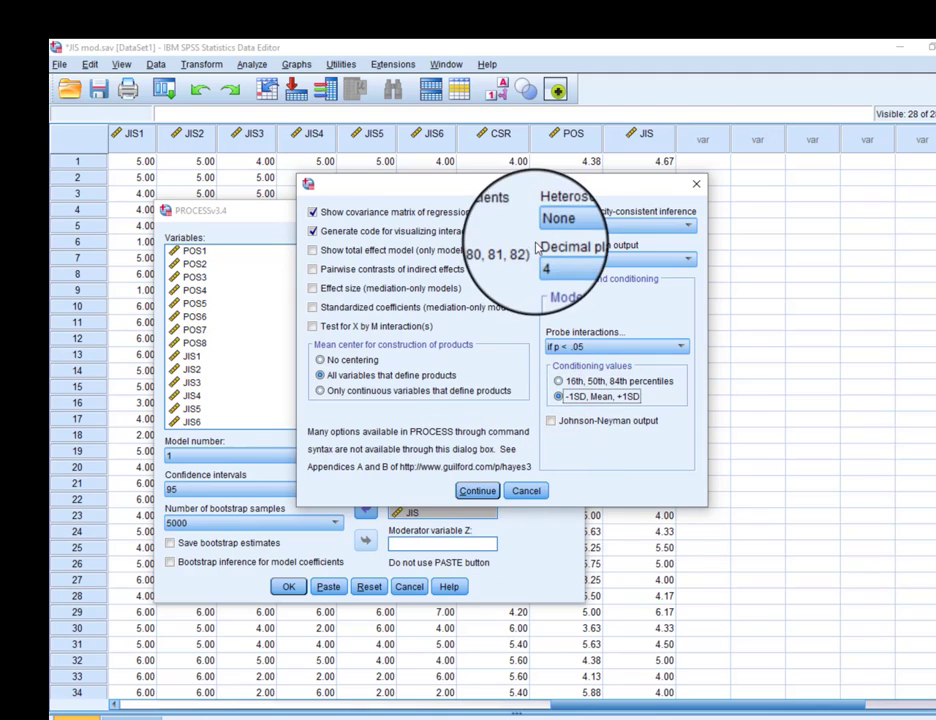
left_click(589, 263)
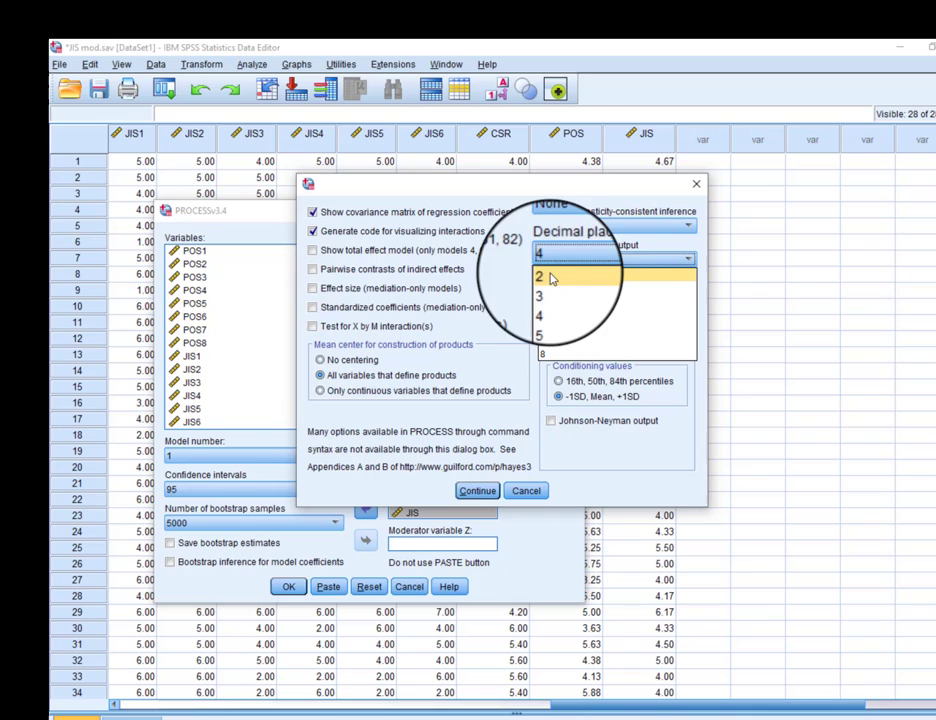
left_click(590, 259)
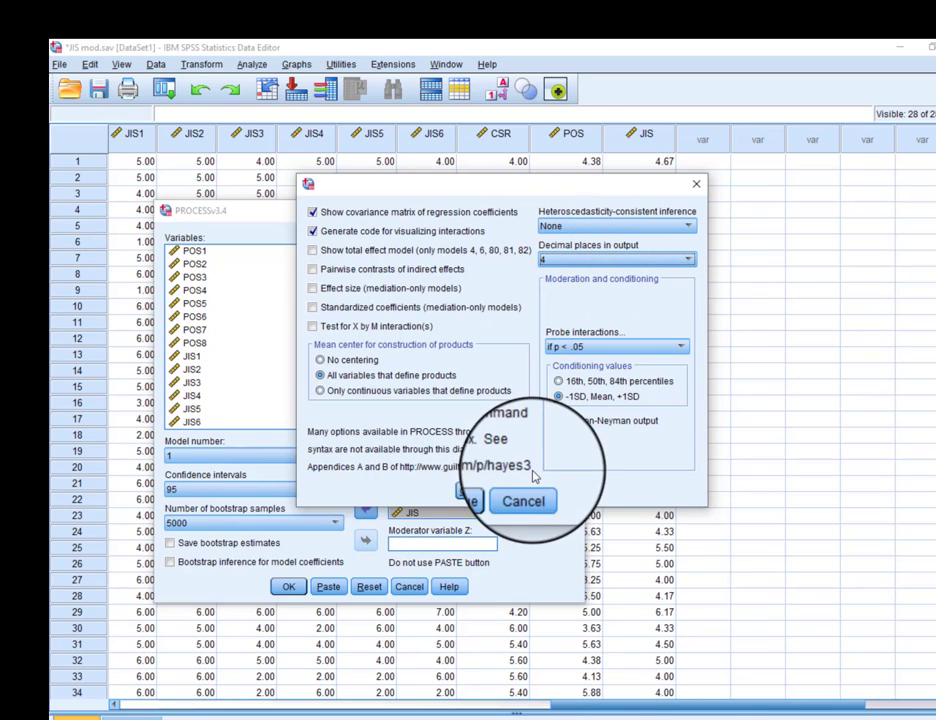
left_click(477, 490)
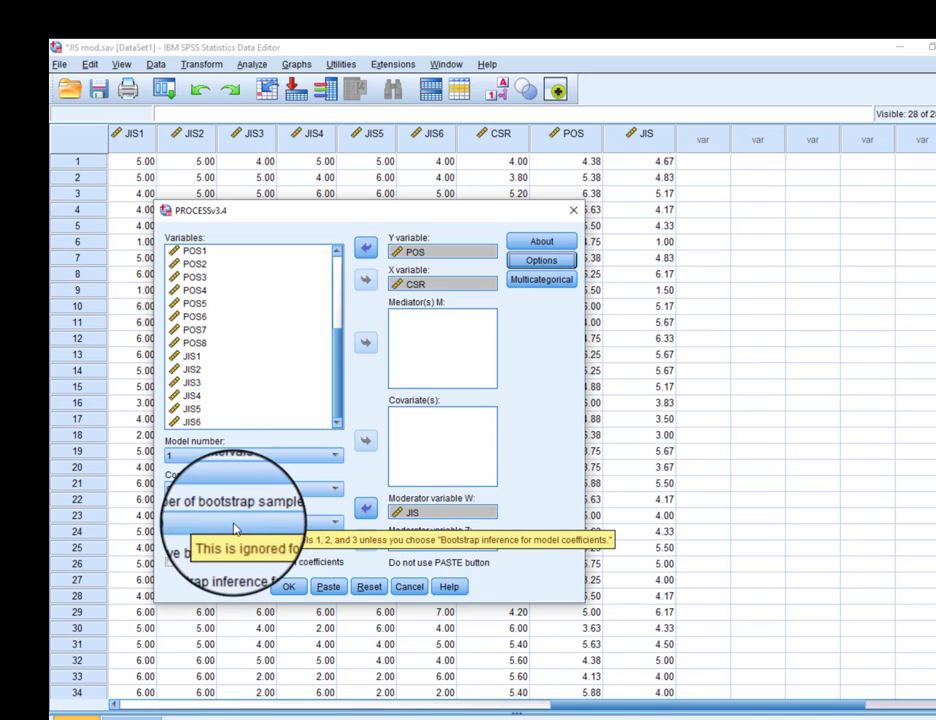
- Run PROCESS with 5000 bootstrap samples, yielding R-sq .3403 and interaction p = .0004
left_click(320, 530)
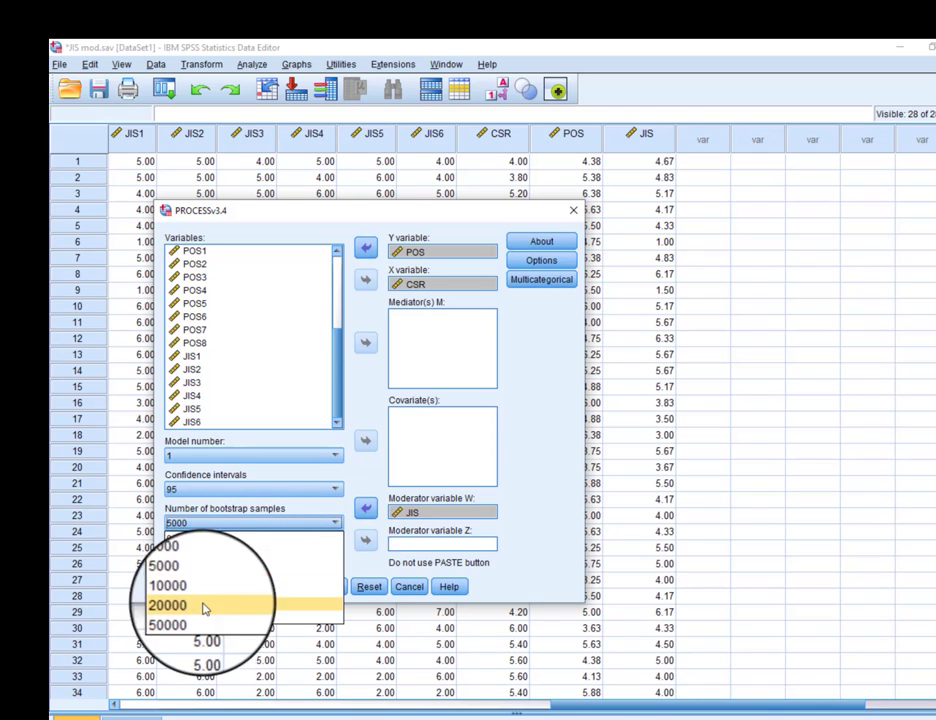
scroll(194, 566, "up", 1)
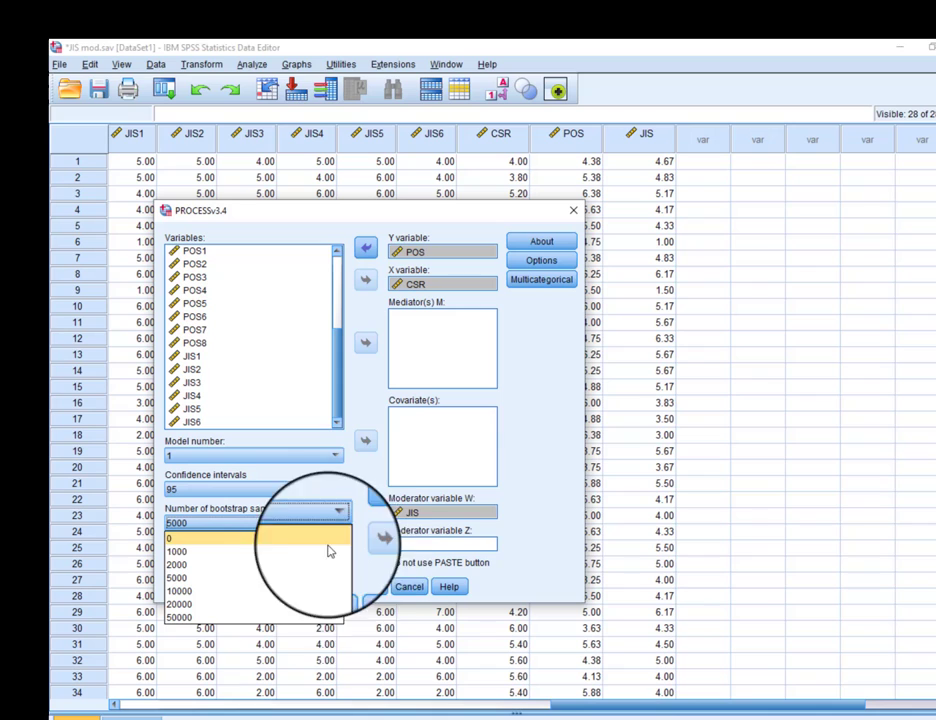
left_click(345, 507)
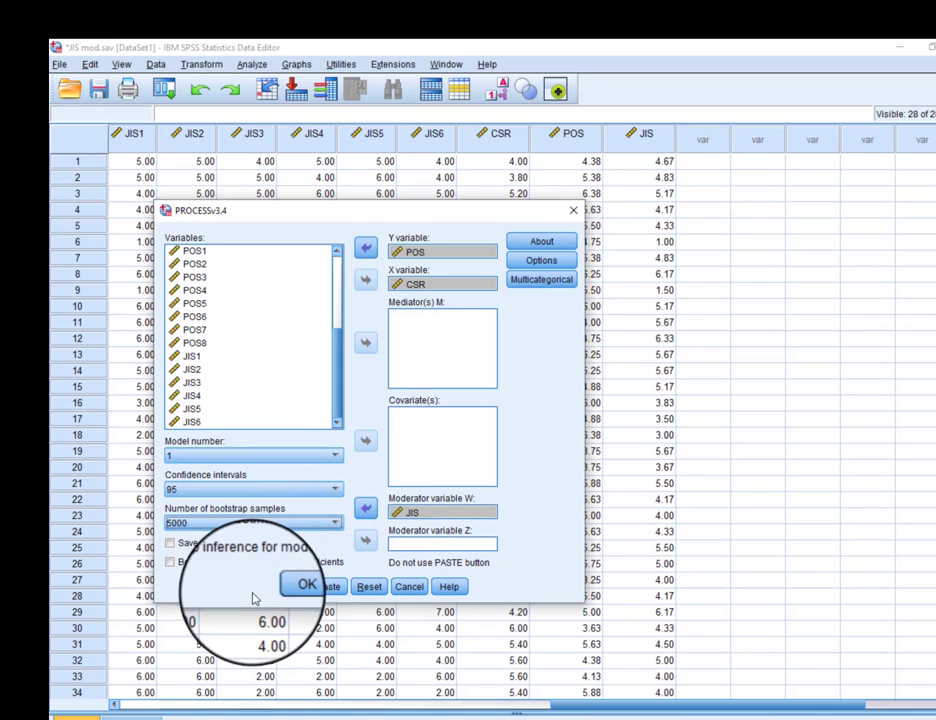
left_click(279, 590)
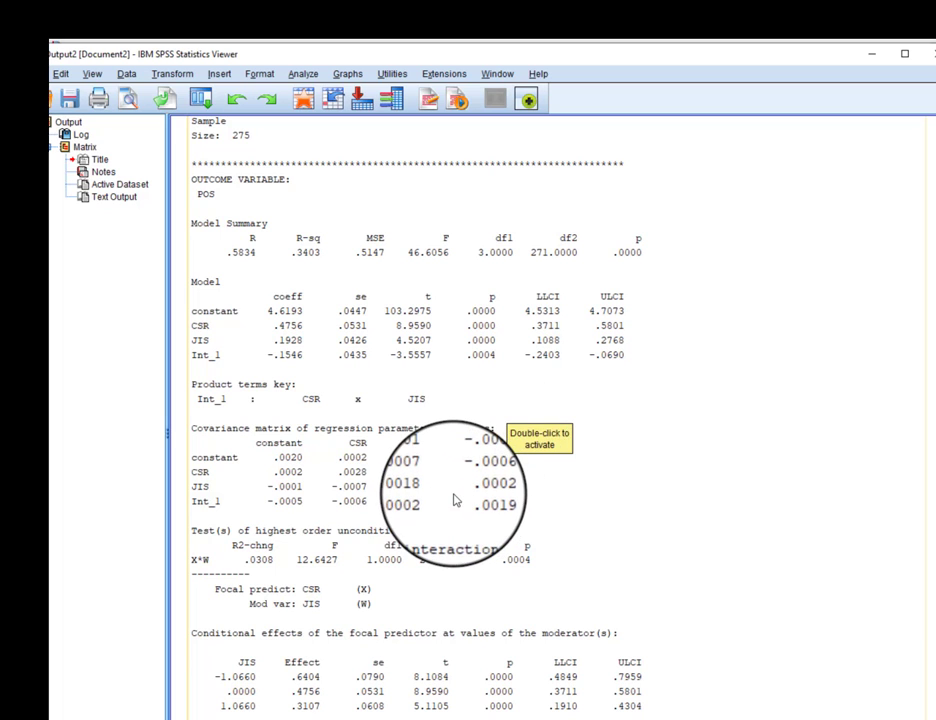
scroll(455, 500, "down", 2)
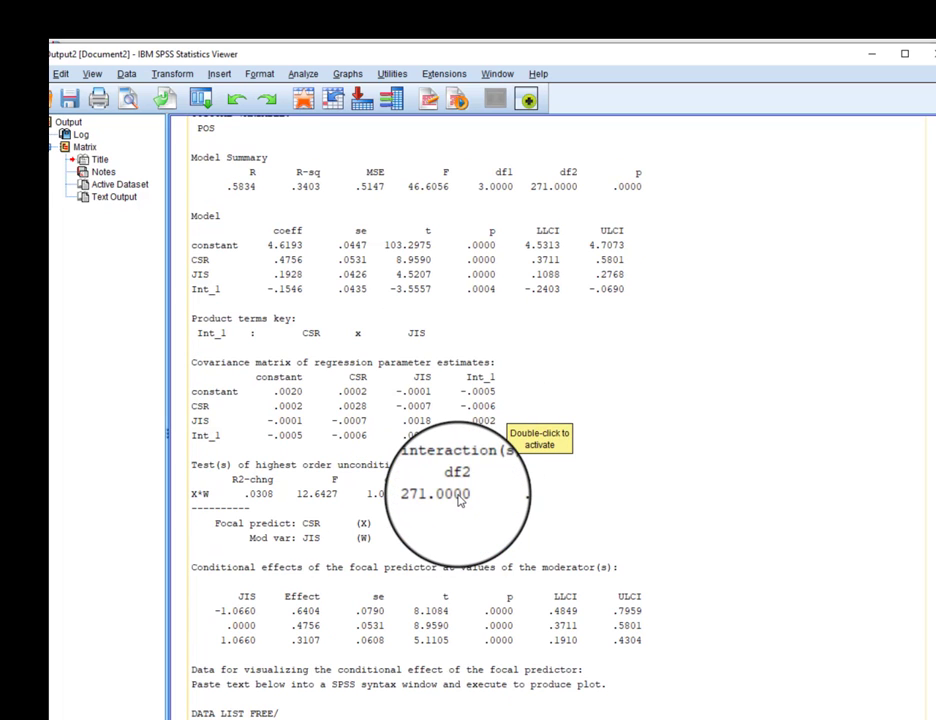
scroll(385, 480, "down", 2)
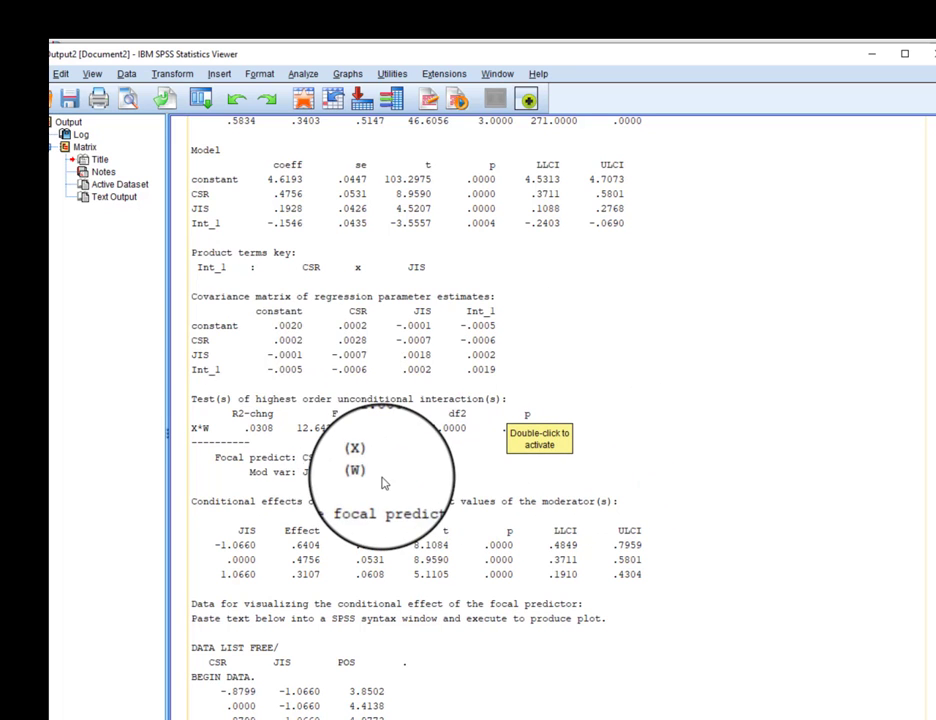
scroll(385, 483, "down", 8)
scroll(600, 420, "up", 12)
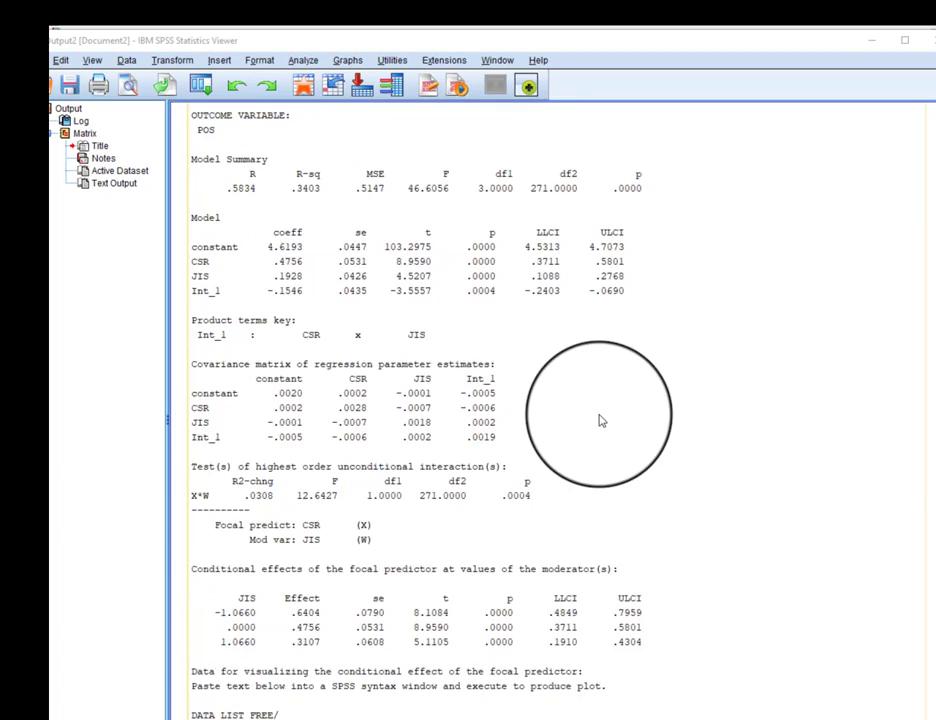
scroll(600, 420, "down", 7)
scroll(602, 428, "up", 17)
scroll(619, 491, "down", 10)
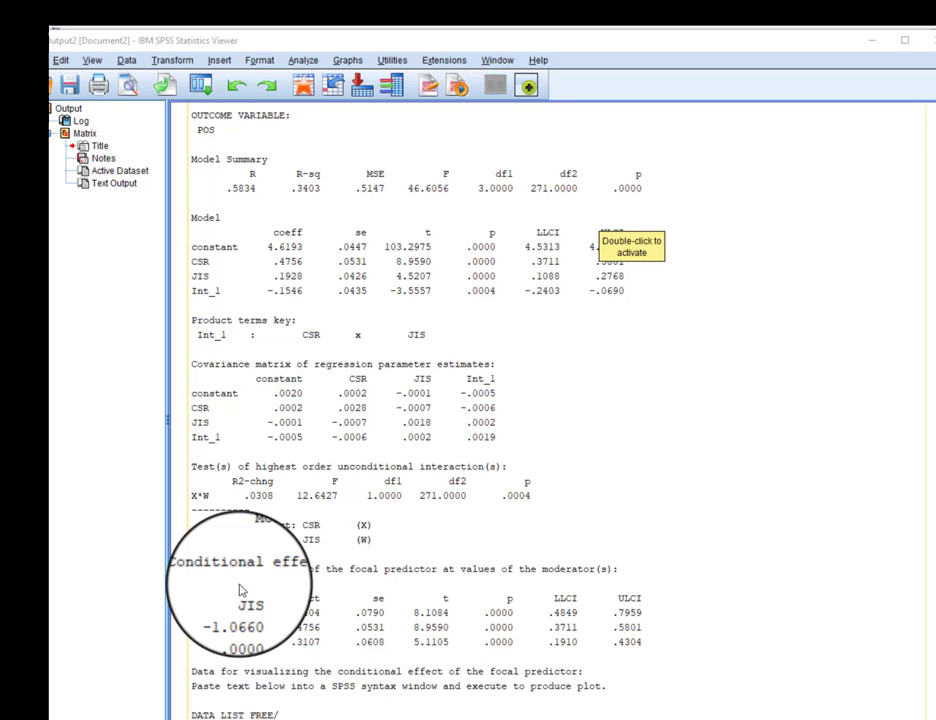
scroll(240, 590, "down", 2)
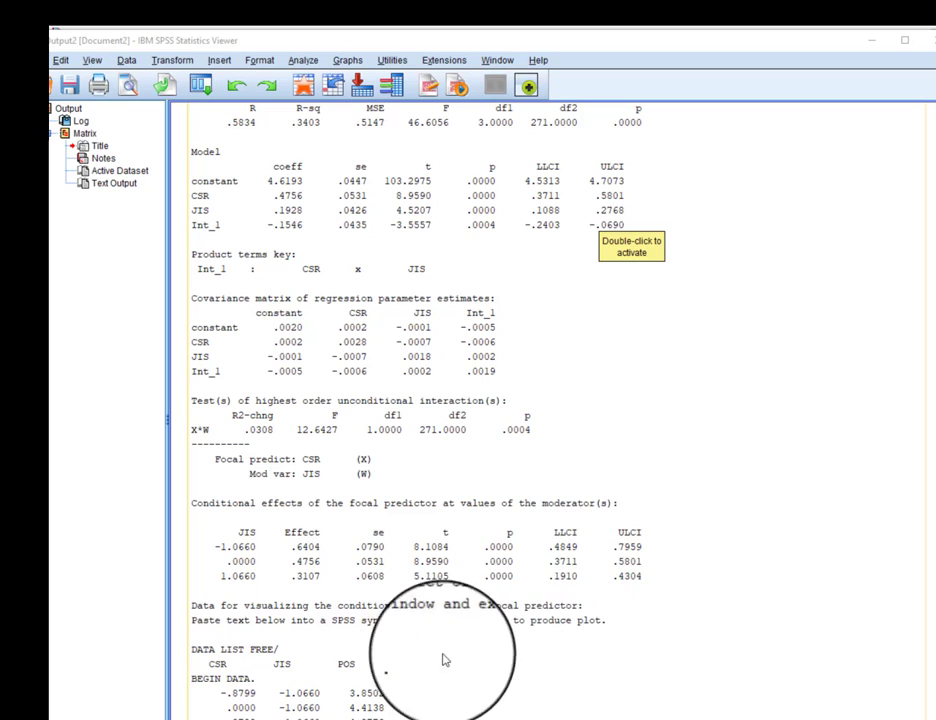
scroll(243, 478, "down", 2)
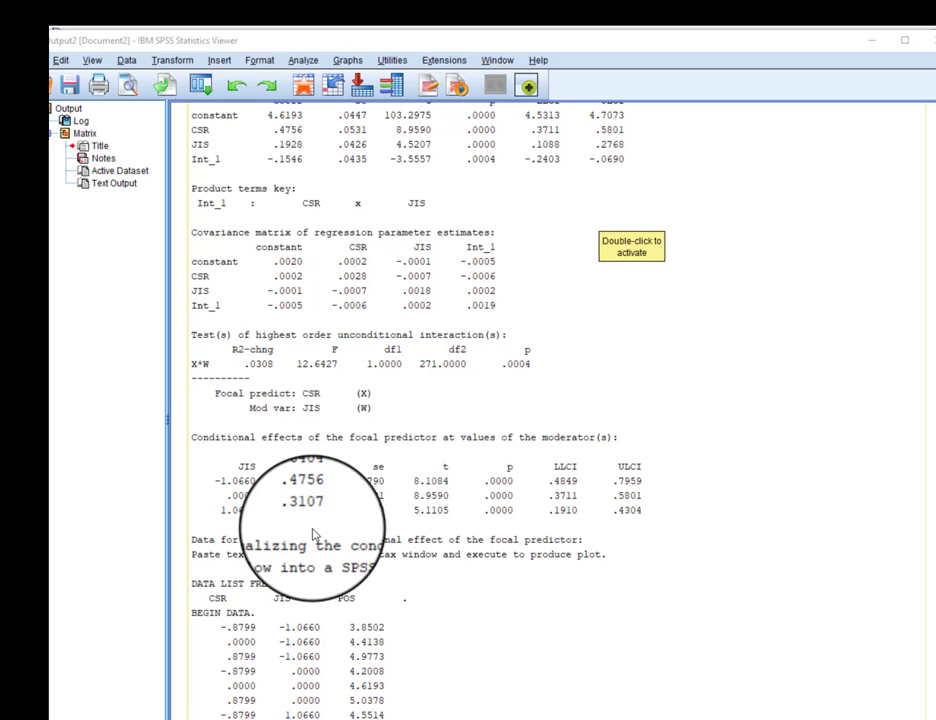
scroll(313, 535, "down", 5)
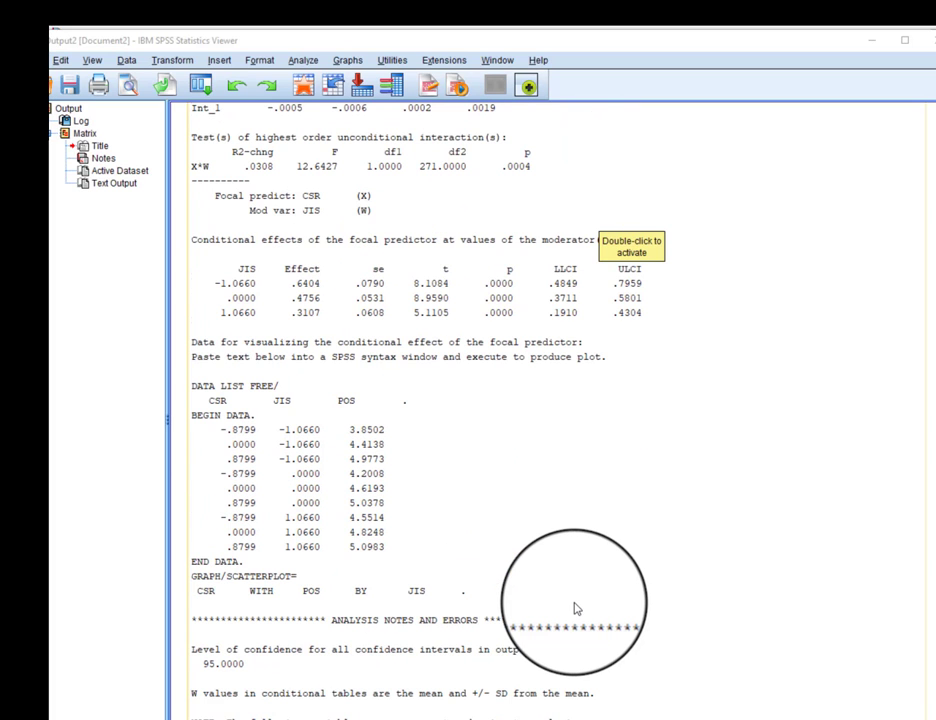
scroll(666, 605, "up", 12)
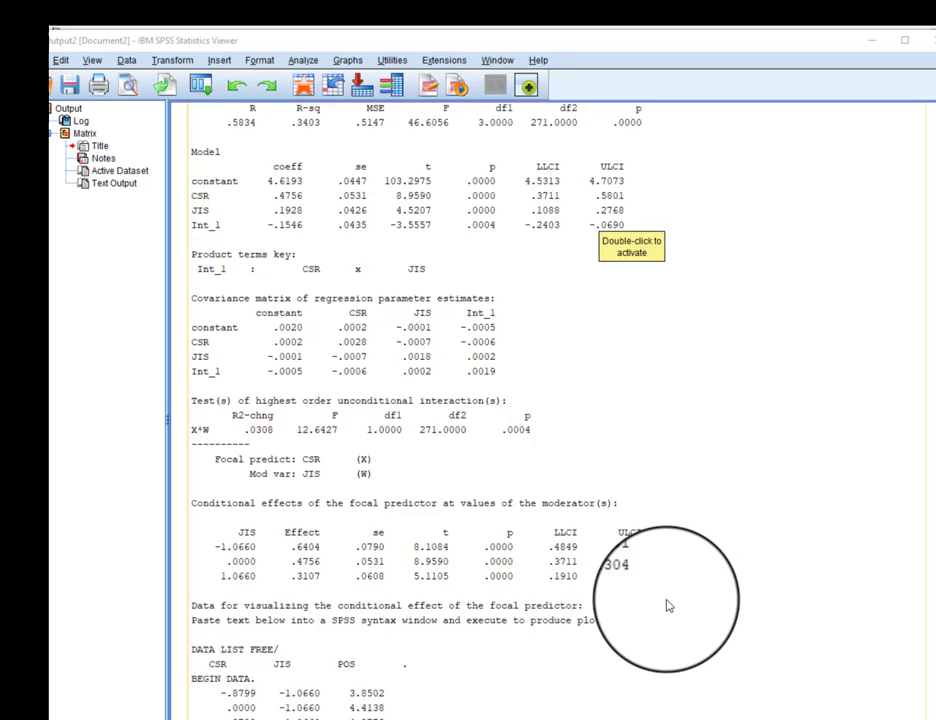
scroll(667, 606, "up", 5)
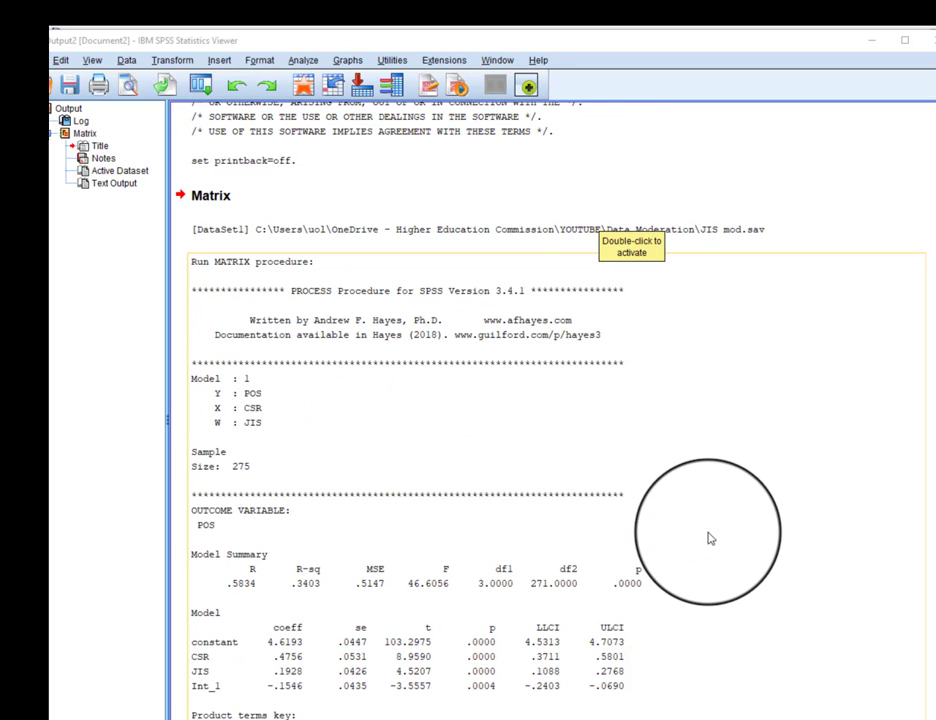